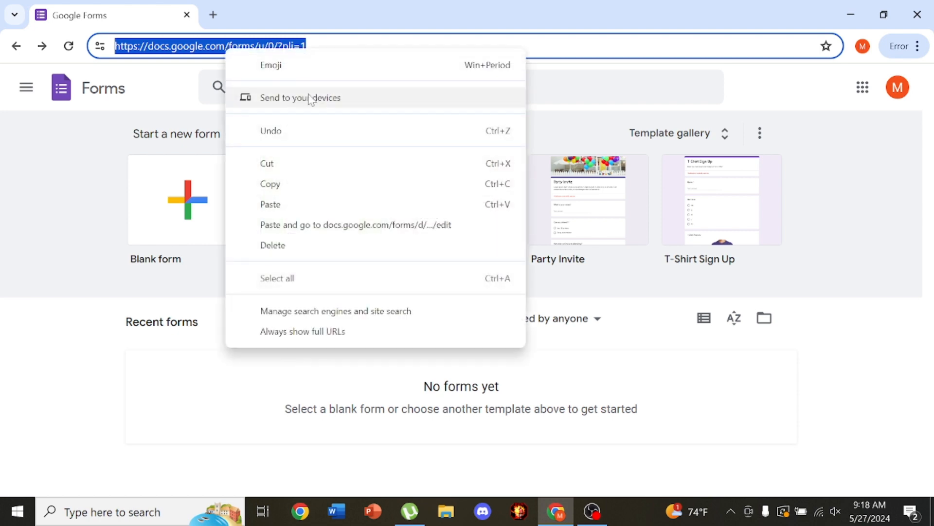
# Step: Save the copied Google Forms URL as a new-tab shortcut named "googl forms" and open Forms from it in place of the old tab
pyautogui.click(278, 183)
pyautogui.click(214, 15)
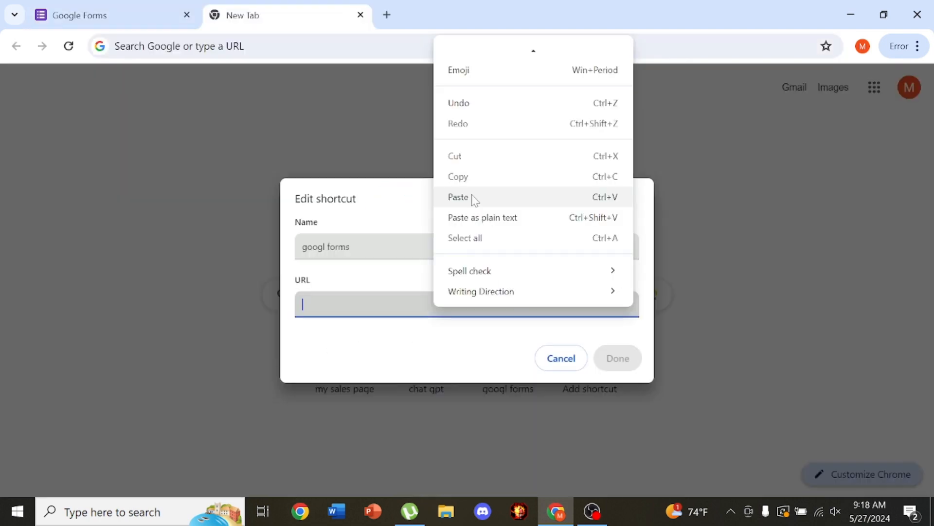
pyautogui.click(473, 198)
pyautogui.click(614, 356)
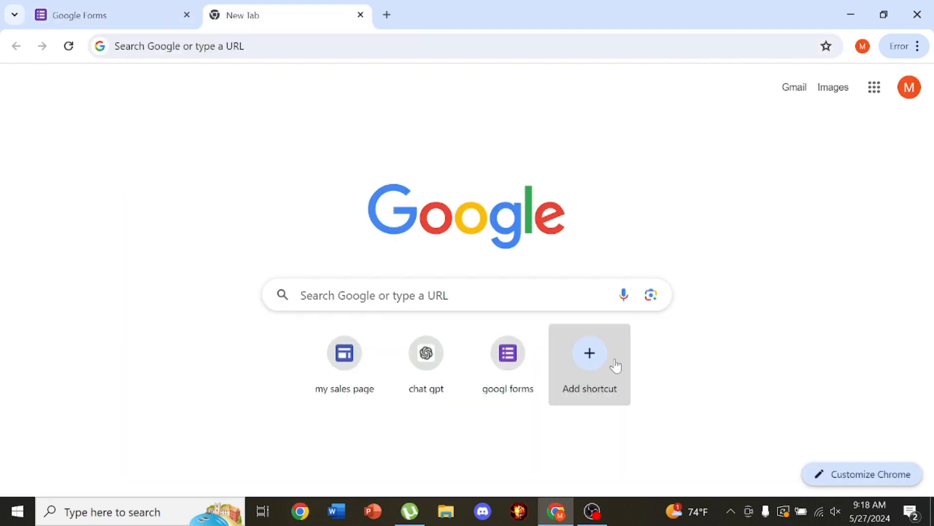
pyautogui.click(506, 356)
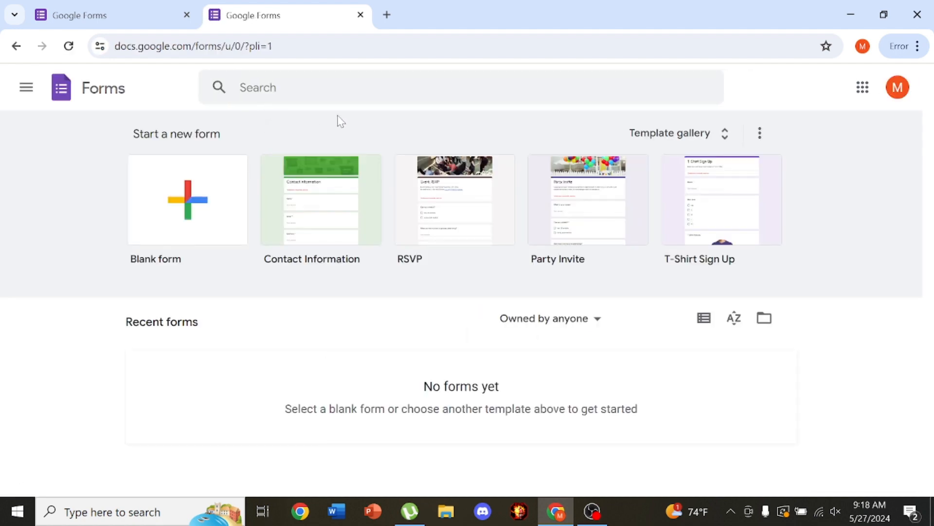
pyautogui.click(187, 15)
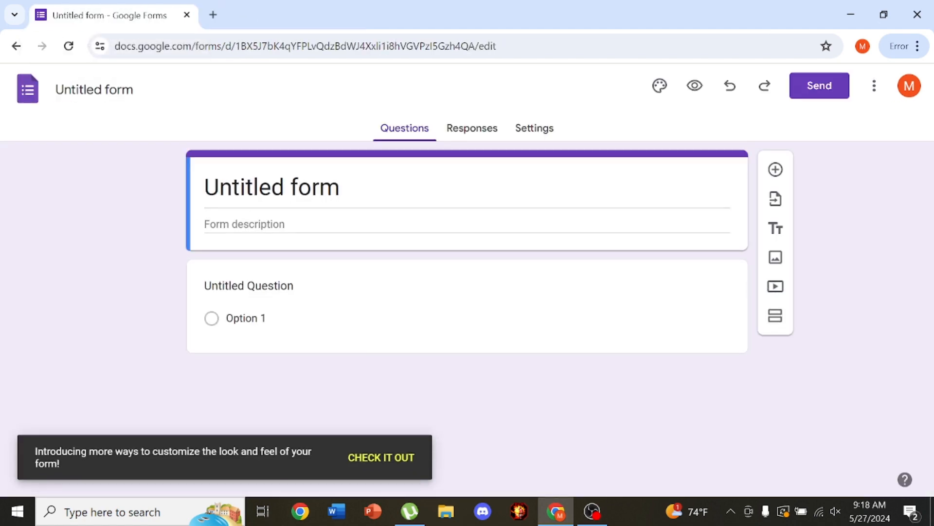
# Step: Replace the blank form's default title with "Newsletter sign up"
pyautogui.click(340, 187)
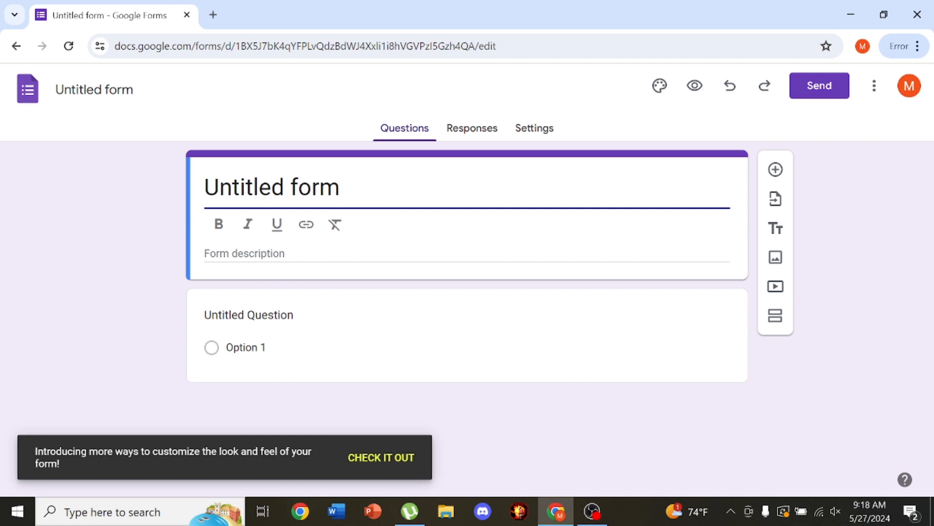
pyautogui.press('BackSpace')
pyautogui.press('BackSpace')
pyautogui.press('BackSpace')
pyautogui.press('BackSpace')
pyautogui.press('BackSpace')
pyautogui.press('BackSpace')
pyautogui.press('BackSpace')
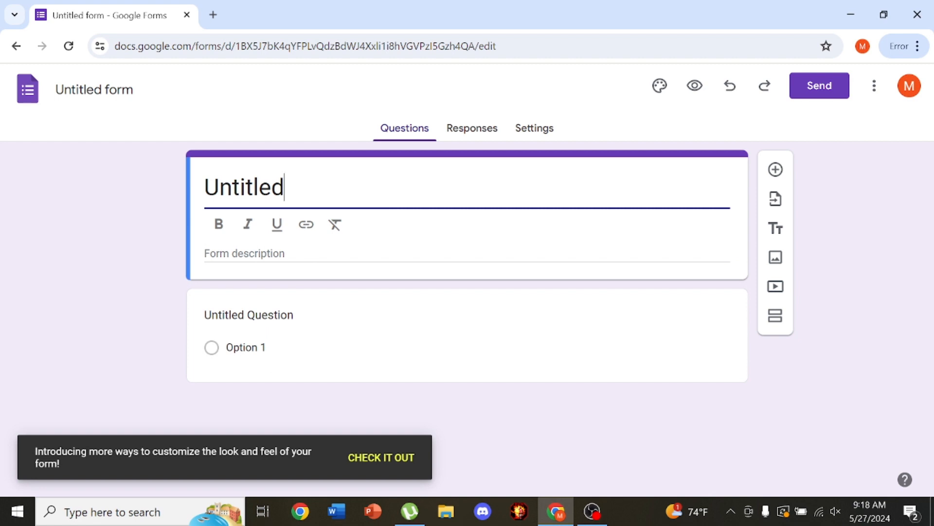
pyautogui.press('BackSpace')
pyautogui.press('BackSpace')
pyautogui.press('BackSpace')
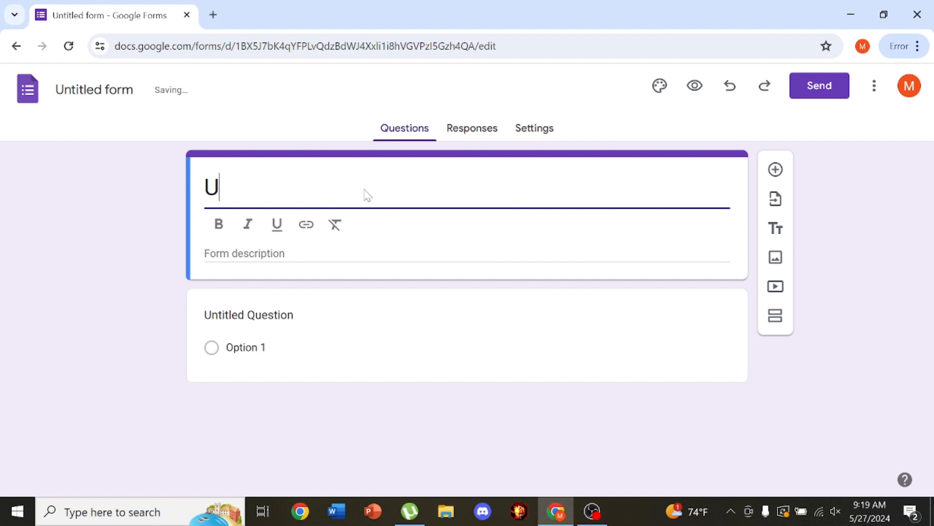
pyautogui.press('BackSpace')
pyautogui.write('n')
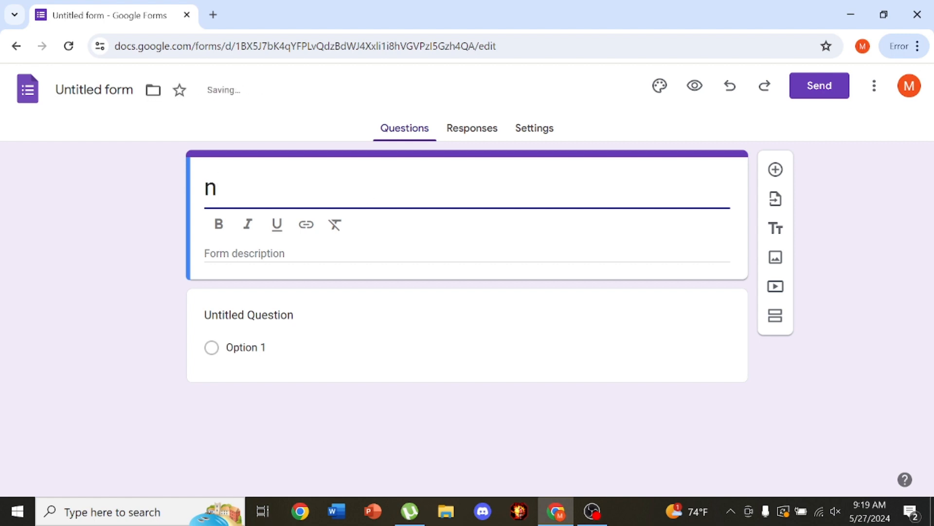
pyautogui.write('ew')
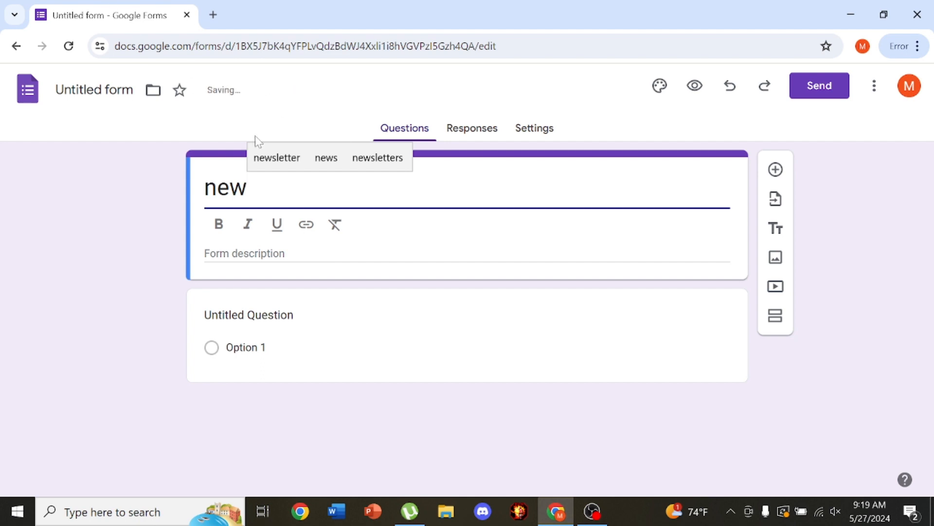
pyautogui.write('sletter')
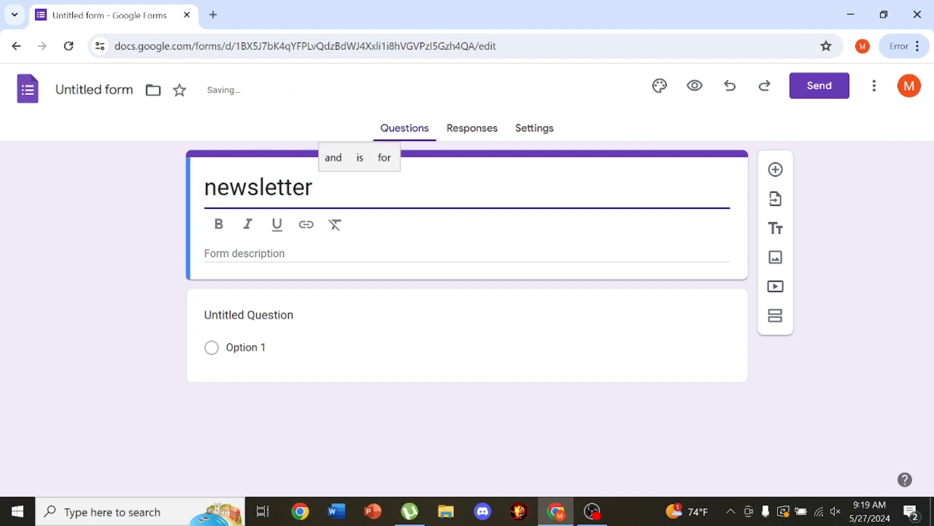
pyautogui.click(232, 194)
pyautogui.press('BackSpace')
pyautogui.write('N')
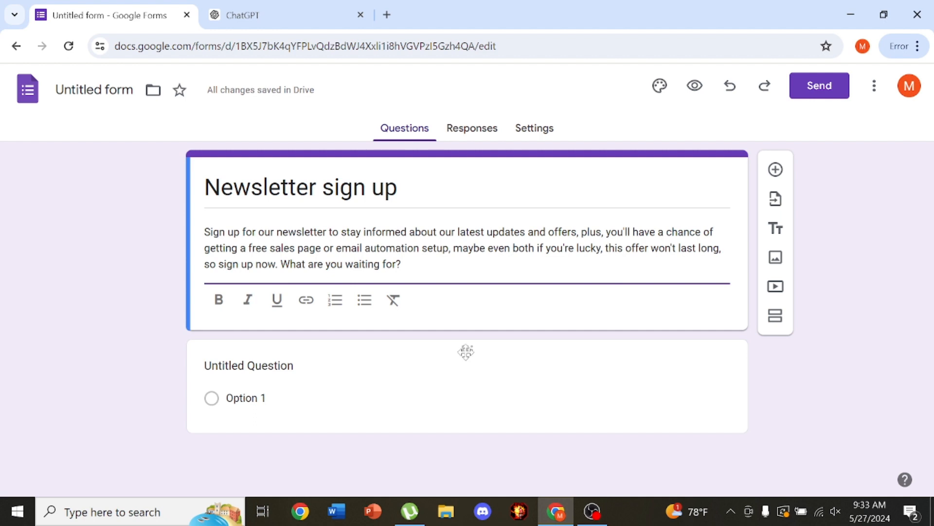
# Step: Change the untitled question's type from multiple choice to Short answer
pyautogui.click(396, 360)
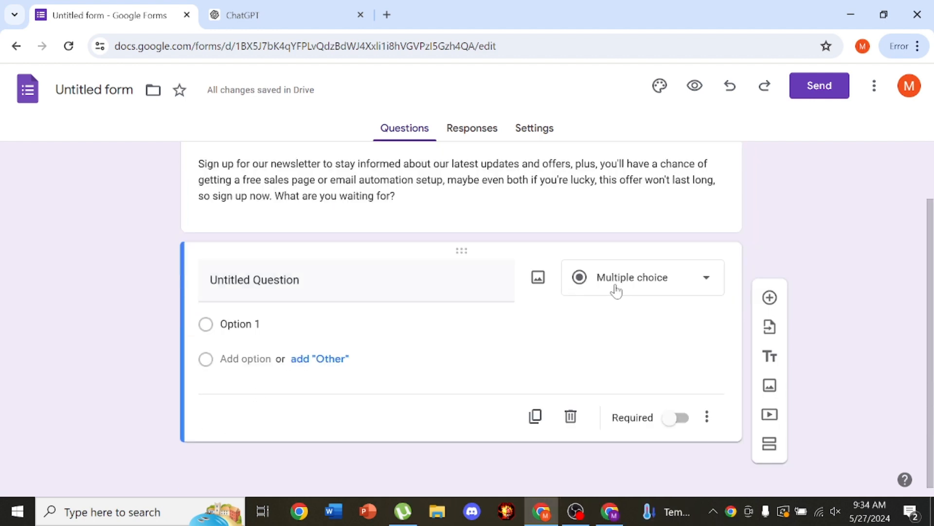
pyautogui.click(616, 288)
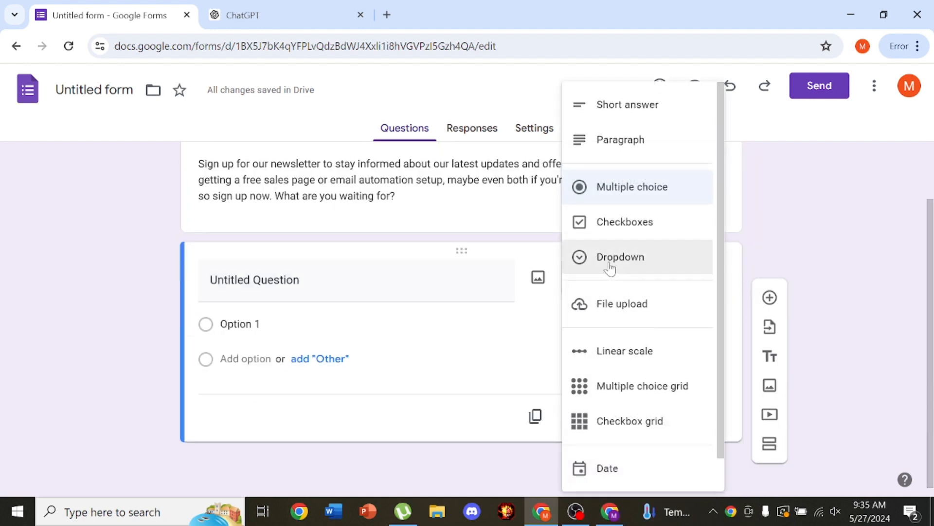
pyautogui.click(603, 104)
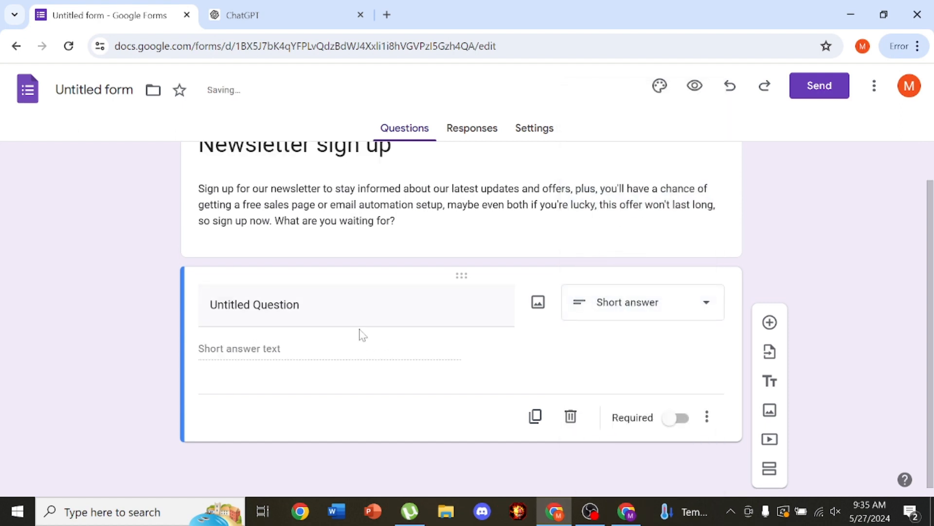
# Step: Set the short-answer question's text to "Name" and make the question required
pyautogui.click(358, 312)
pyautogui.press('BackSpace')
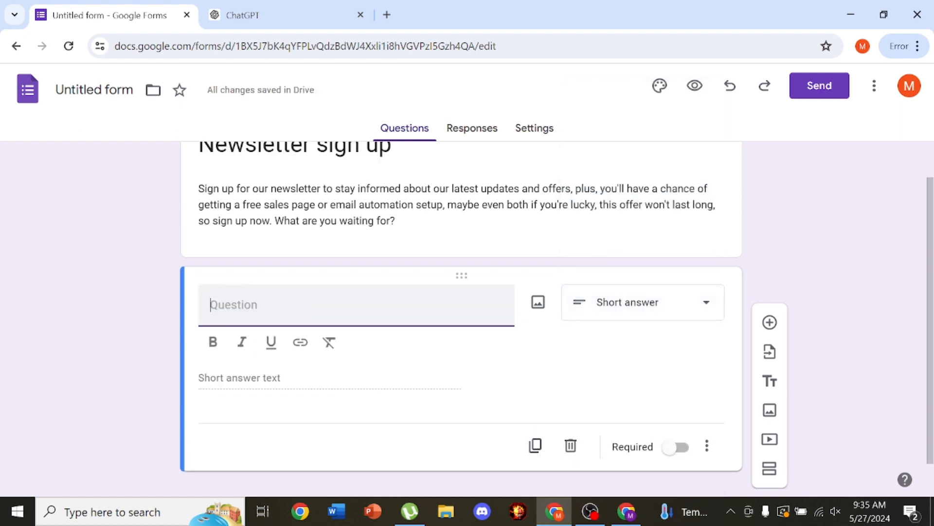
pyautogui.write('N')
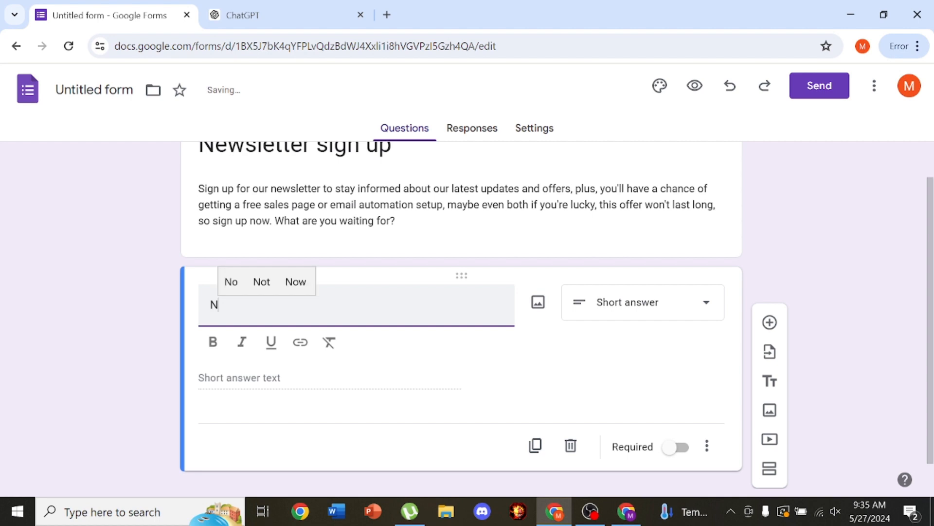
pyautogui.write('ame')
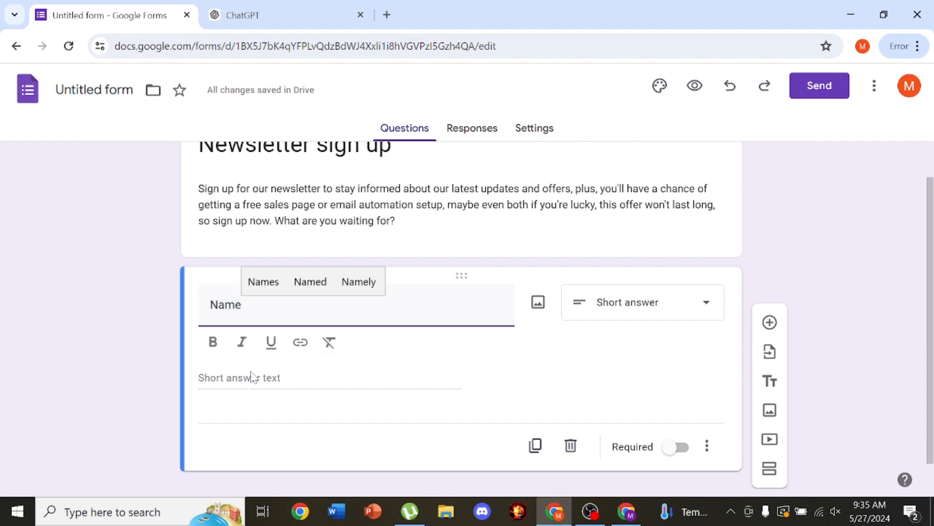
pyautogui.click(681, 448)
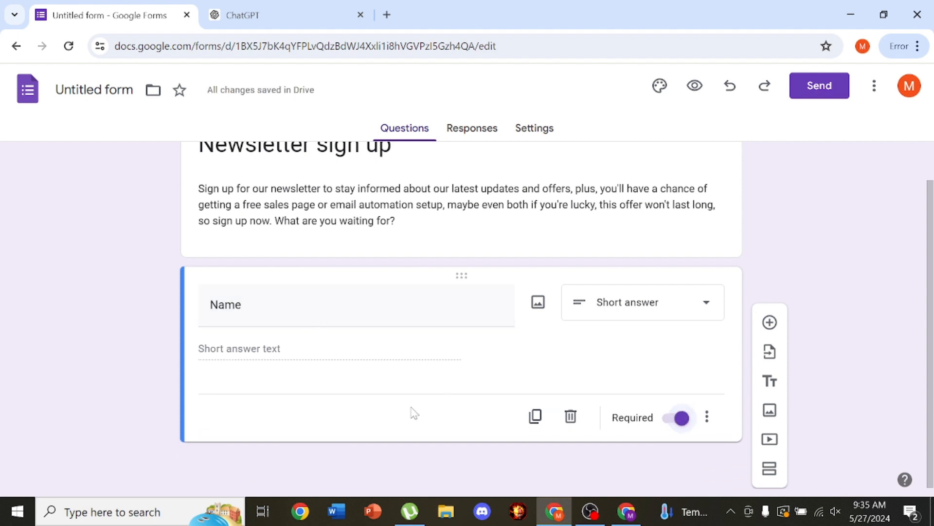
pyautogui.click(707, 417)
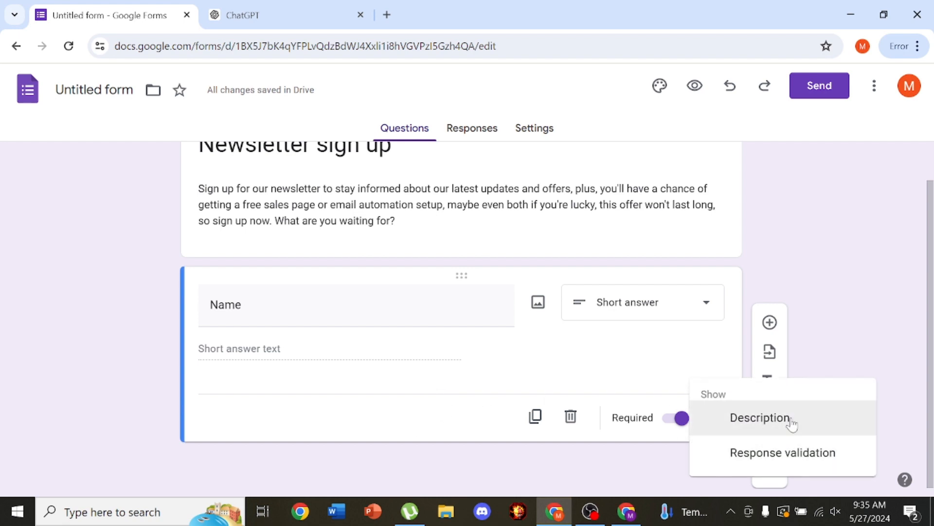
pyautogui.click(895, 330)
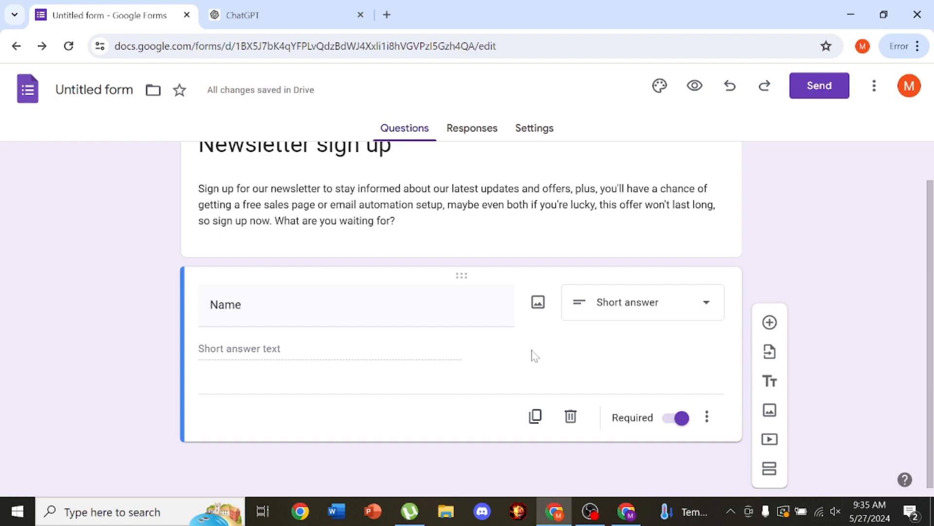
# Step: In the form's response settings, set Collect email addresses to Responder input
pyautogui.click(535, 129)
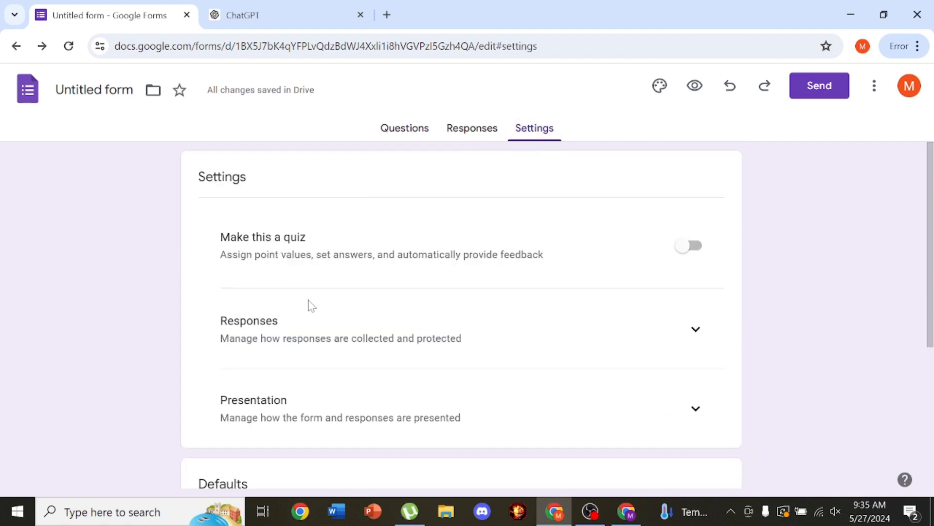
pyautogui.click(696, 331)
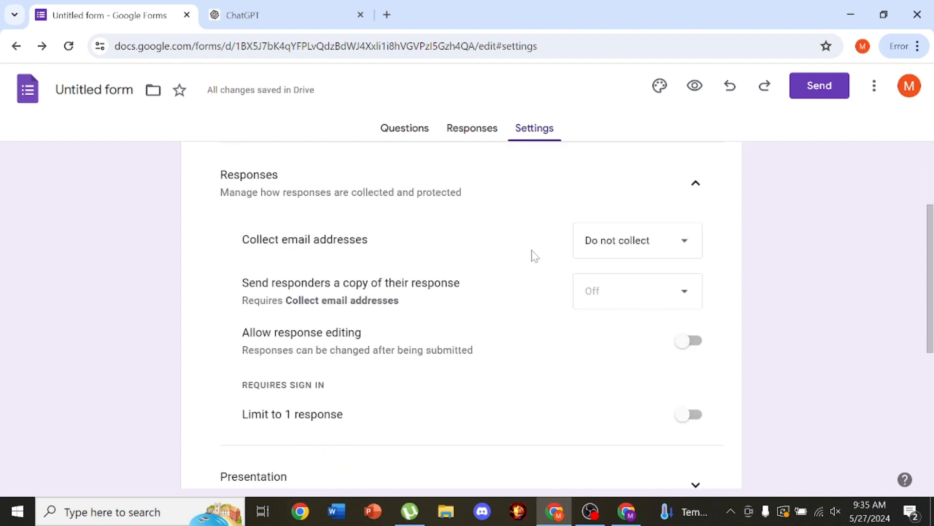
pyautogui.click(683, 250)
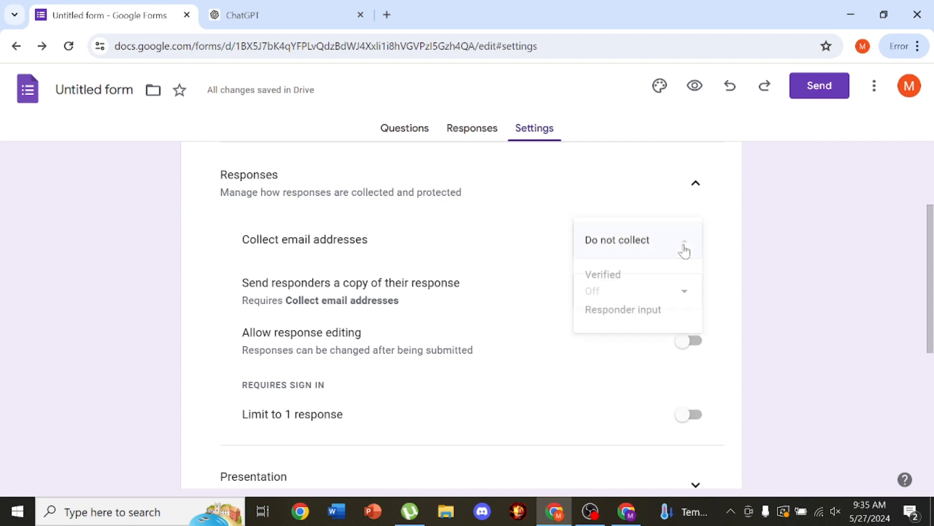
pyautogui.click(637, 300)
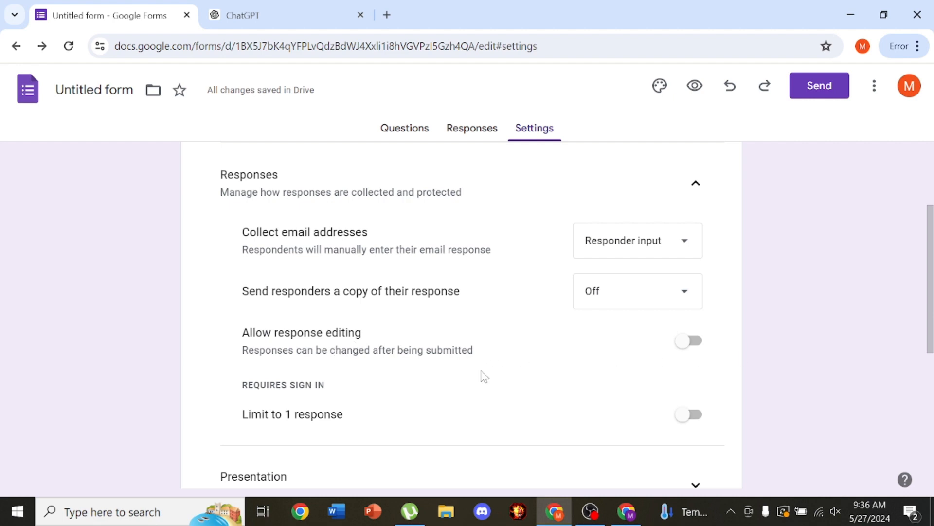
# Step: Change the form's confirmation message to "Thanks for signing up to our newsletter" in the presentation settings and save it
pyautogui.scroll(-3, 479, 380)
pyautogui.click(695, 346)
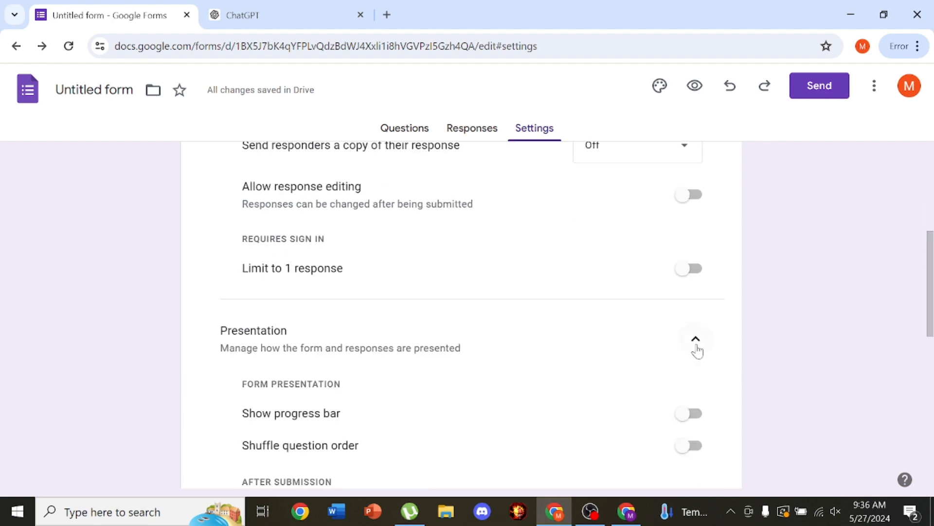
pyautogui.scroll(-3, 682, 350)
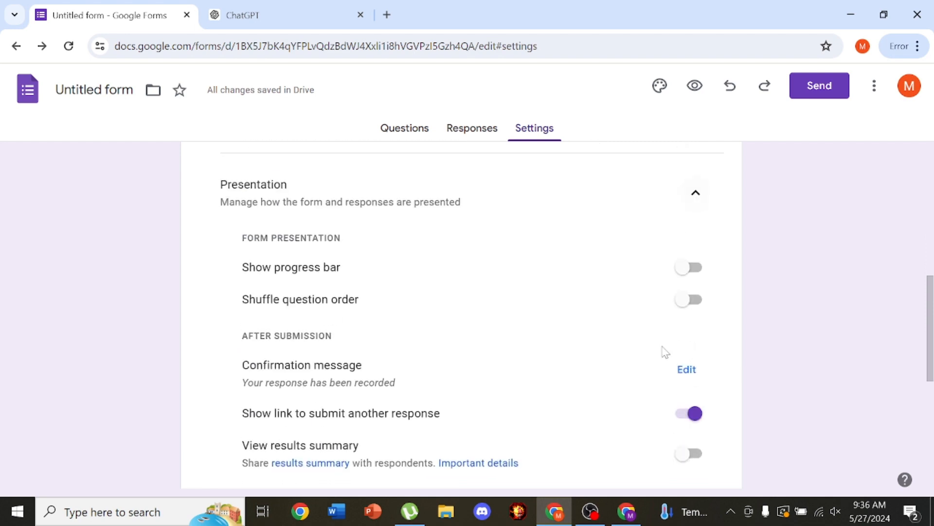
pyautogui.click(687, 370)
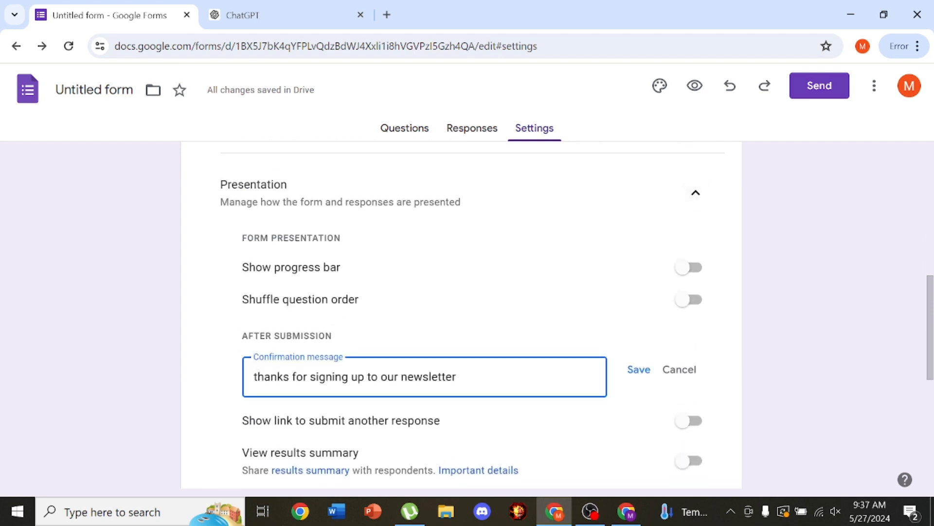
pyautogui.press('BackSpace')
pyautogui.write('T')
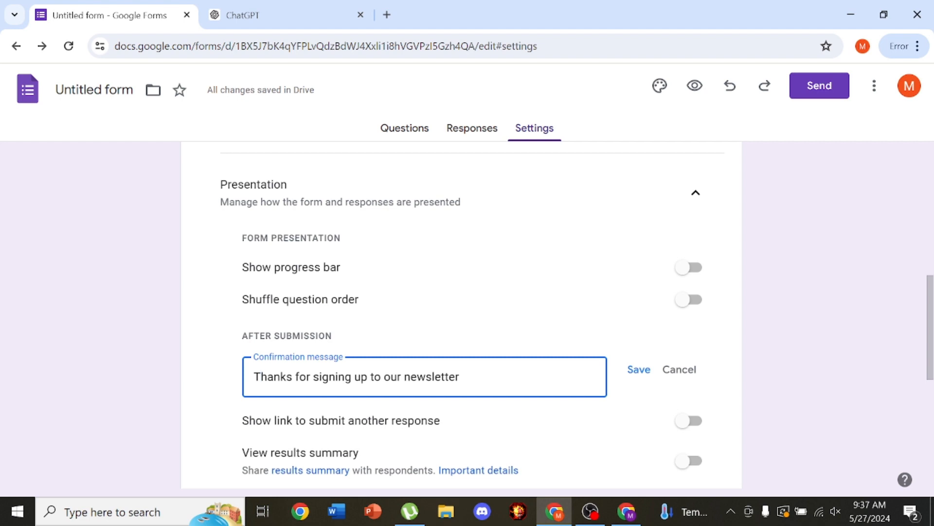
pyautogui.click(643, 375)
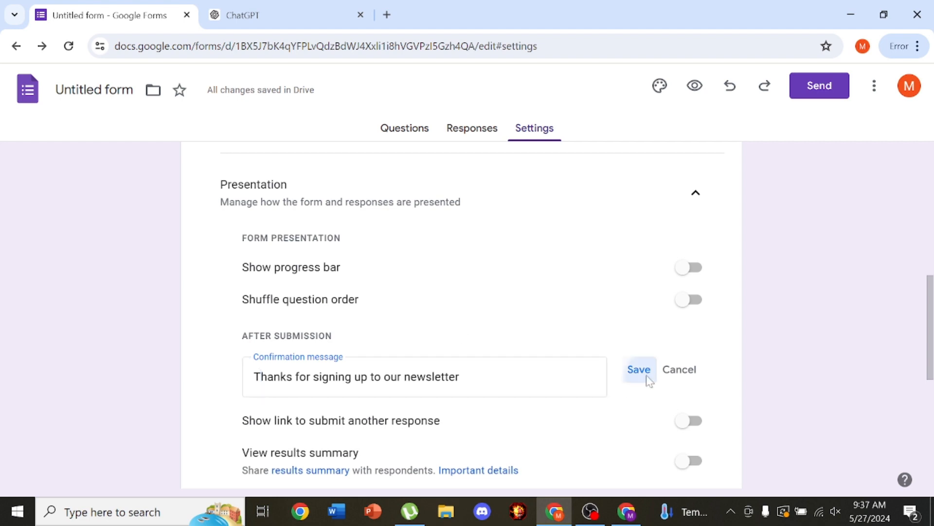
# Step: In the form defaults, set Collect email addresses by default to Verified
pyautogui.click(696, 331)
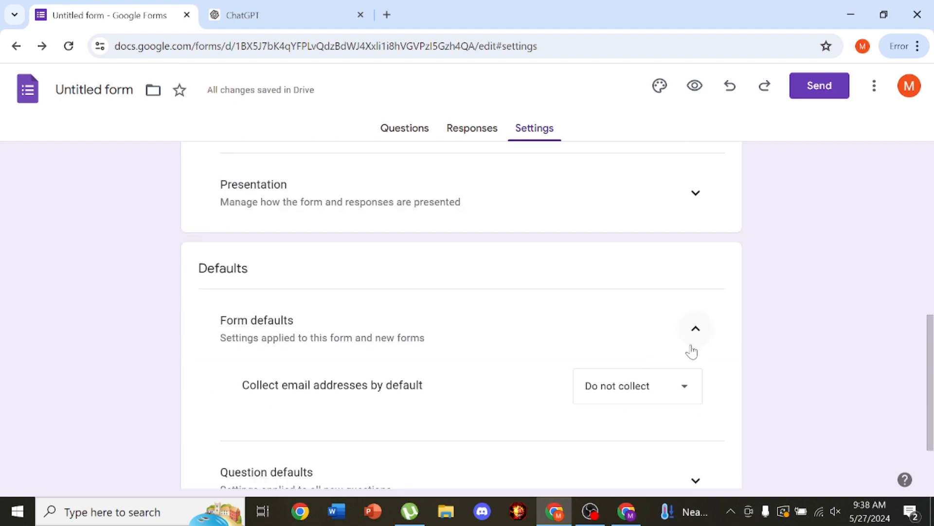
pyautogui.click(663, 386)
pyautogui.click(594, 423)
pyautogui.scroll(-2, 521, 390)
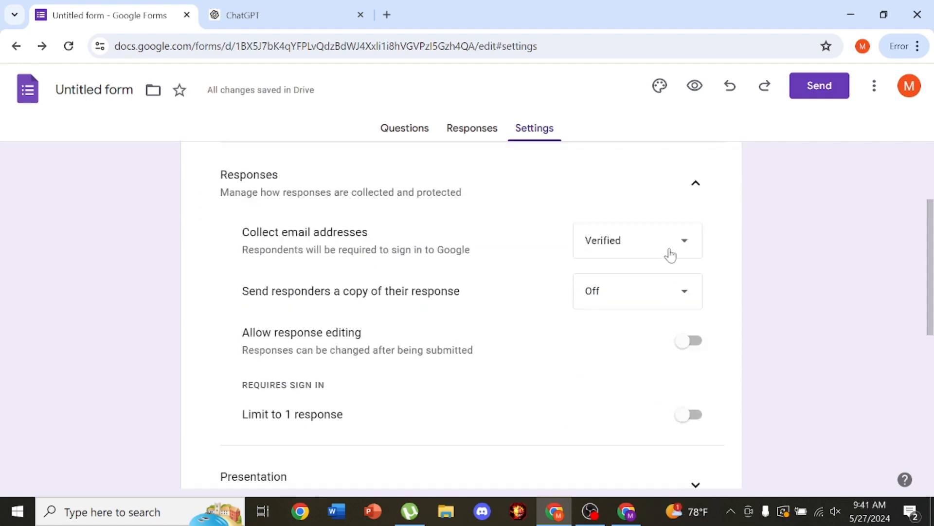
# Step: Switch this form's own Collect email addresses setting to Responder input and look over the remaining settings
pyautogui.click(671, 255)
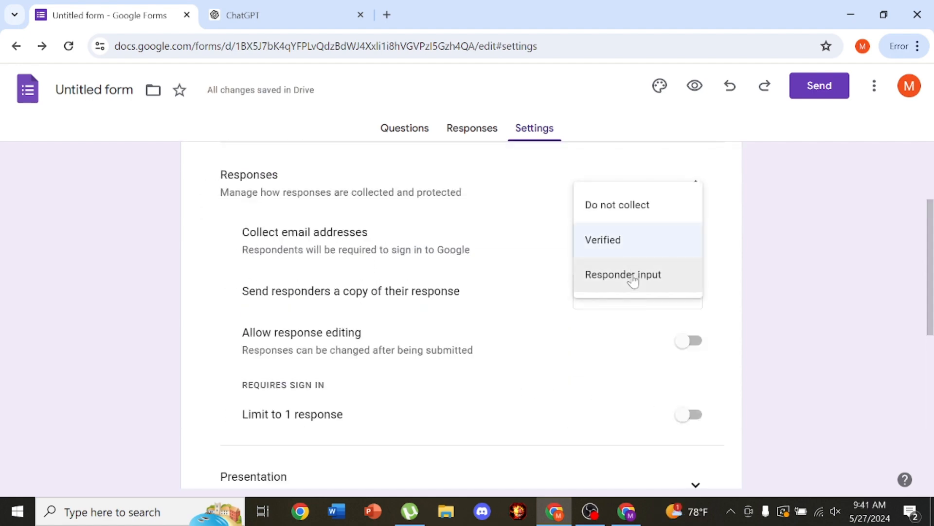
pyautogui.click(634, 279)
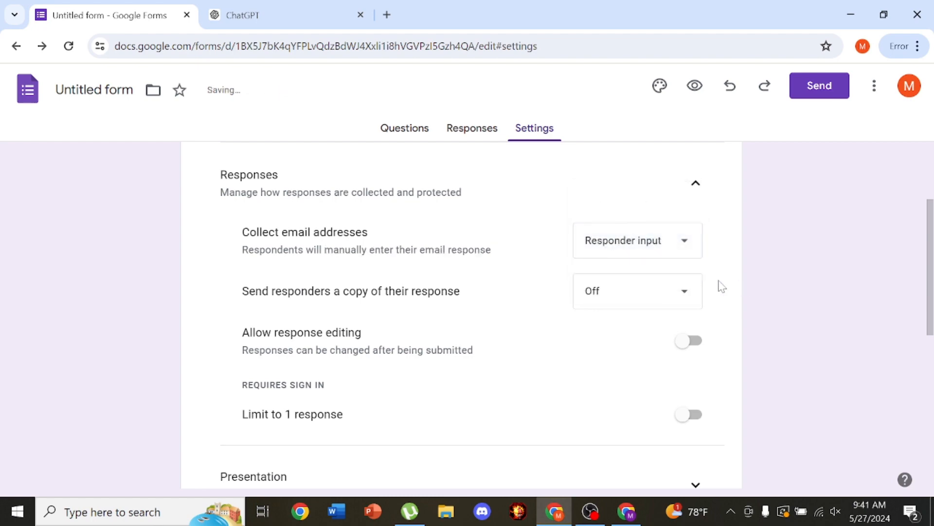
pyautogui.scroll(3, 720, 285)
pyautogui.scroll(-3, 722, 286)
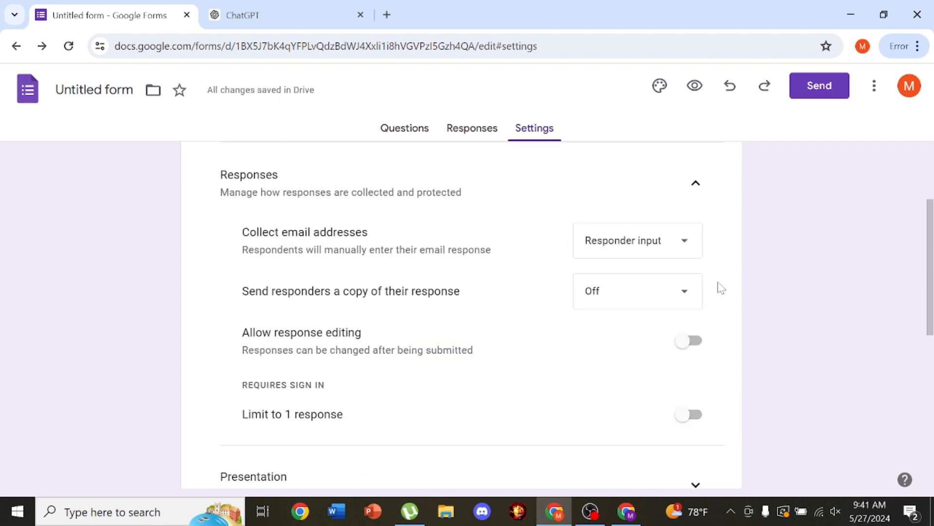
pyautogui.scroll(-8, 720, 286)
pyautogui.scroll(9, 720, 286)
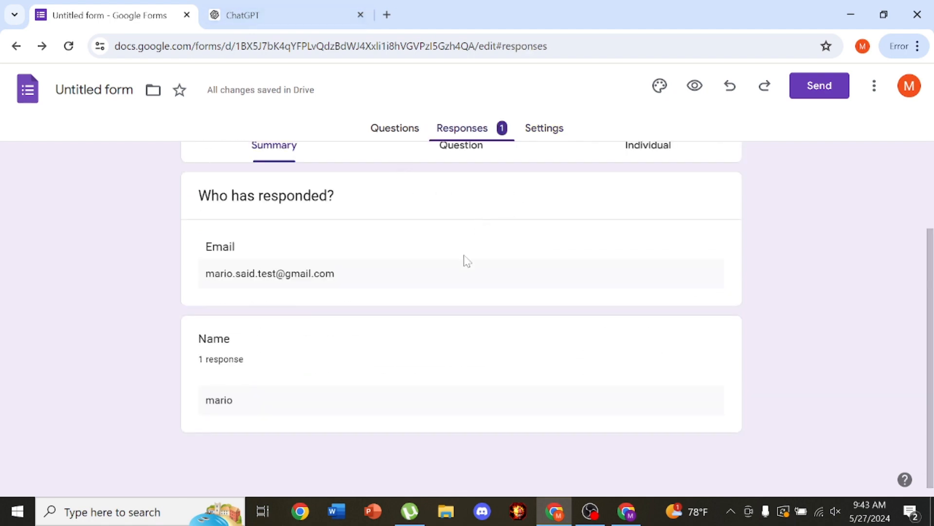
# Step: Link the form's responses to a new spreadsheet named "Untitled form (Responses)"
pyautogui.scroll(3, 465, 261)
pyautogui.click(542, 139)
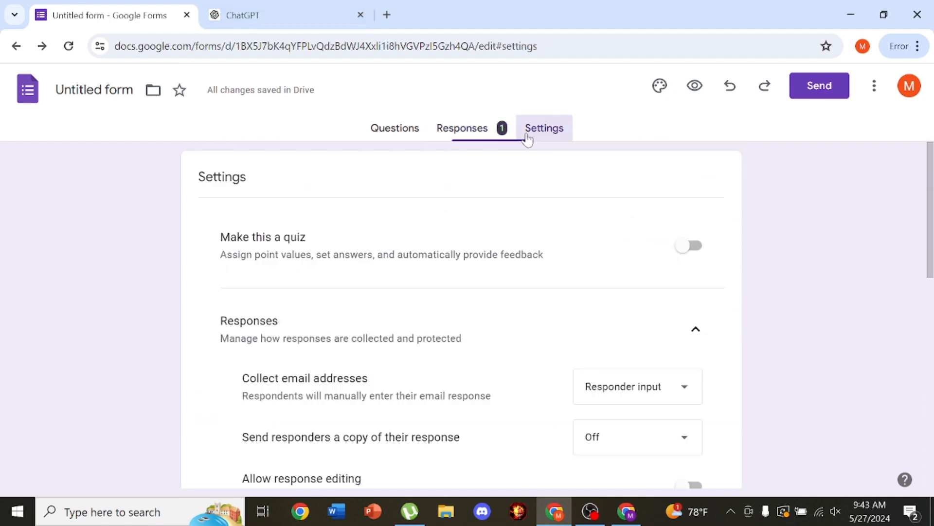
pyautogui.click(486, 138)
pyautogui.click(651, 185)
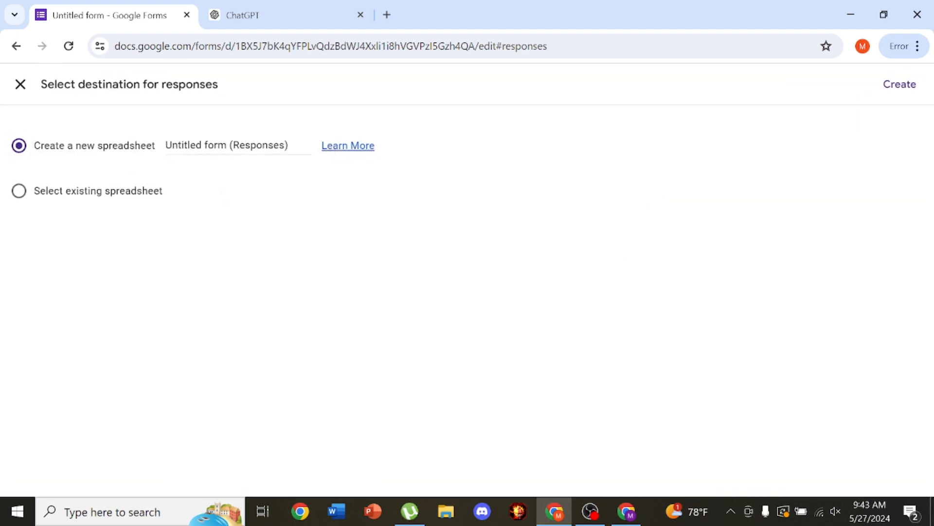
pyautogui.click(906, 90)
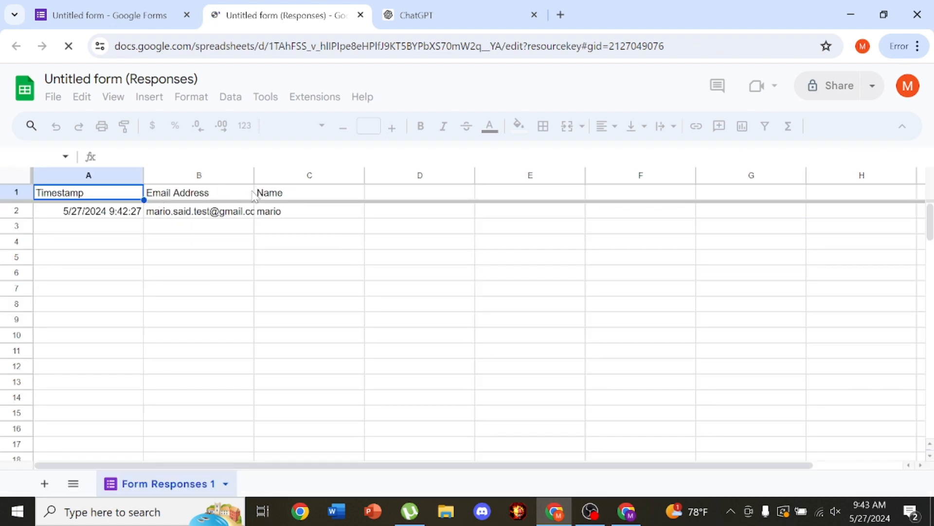
# Step: Dismiss the dropdown chips tip and widen the Email Address column to fit the full address
pyautogui.click(252, 193)
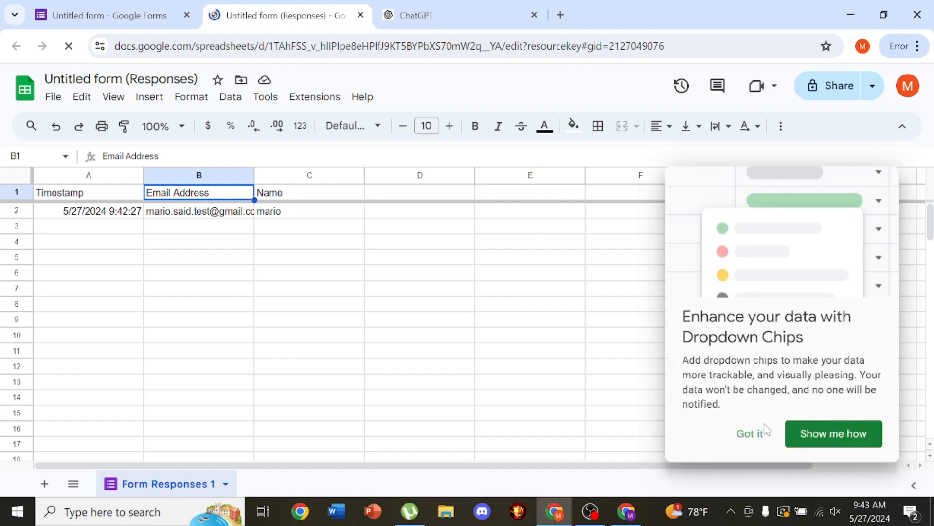
pyautogui.click(751, 433)
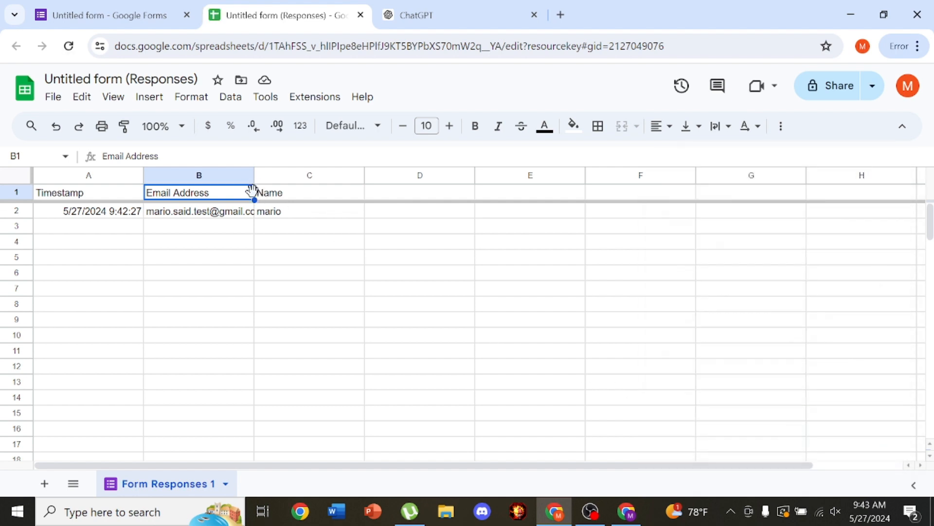
pyautogui.moveTo(252, 189); pyautogui.dragTo(263, 196)
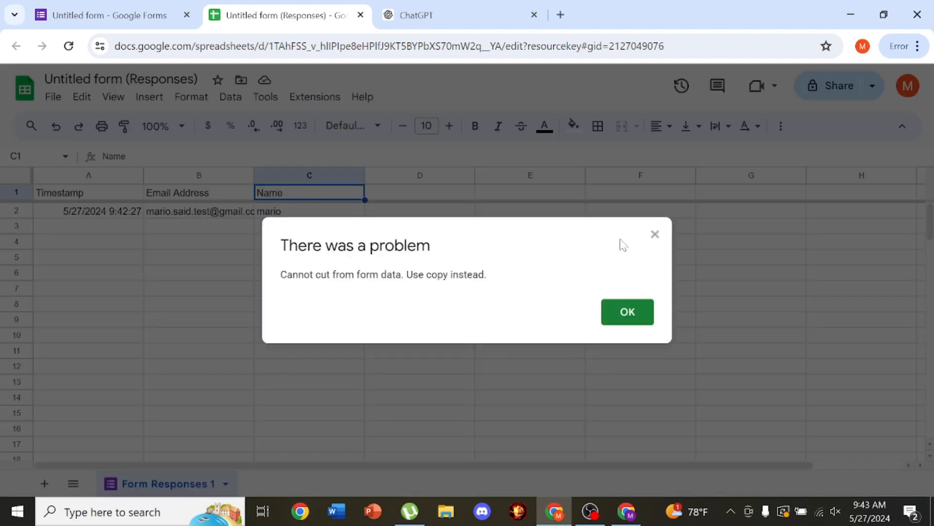
pyautogui.click(653, 234)
pyautogui.click(227, 195)
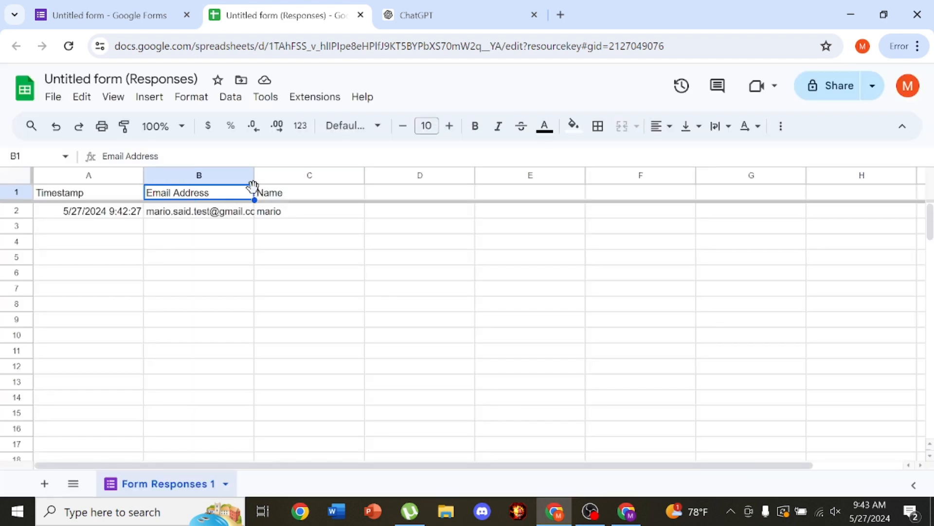
pyautogui.moveTo(254, 176); pyautogui.dragTo(272, 175)
pyautogui.click(416, 294)
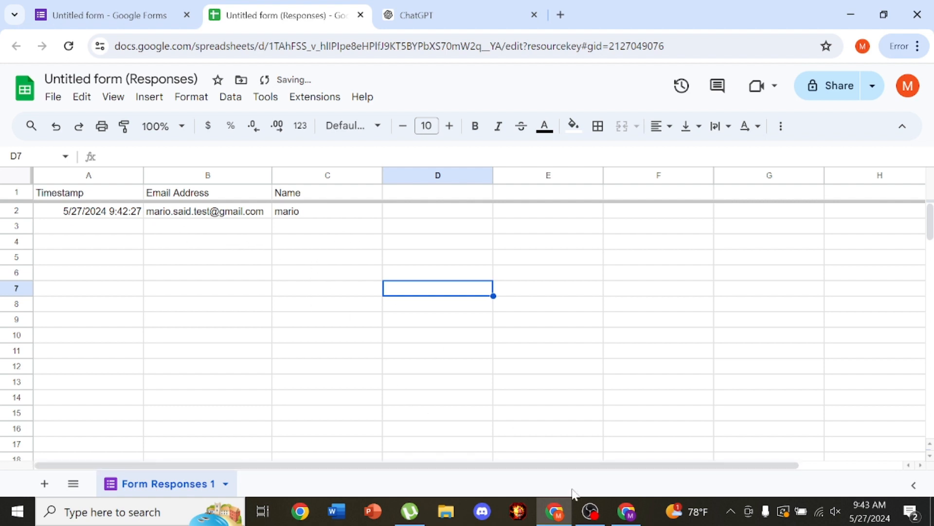
# Step: Close the responses spreadsheet and review the response summary in the form editor
pyautogui.hotkey('ctrl', 'w')
pyautogui.scroll(-3, 643, 220)
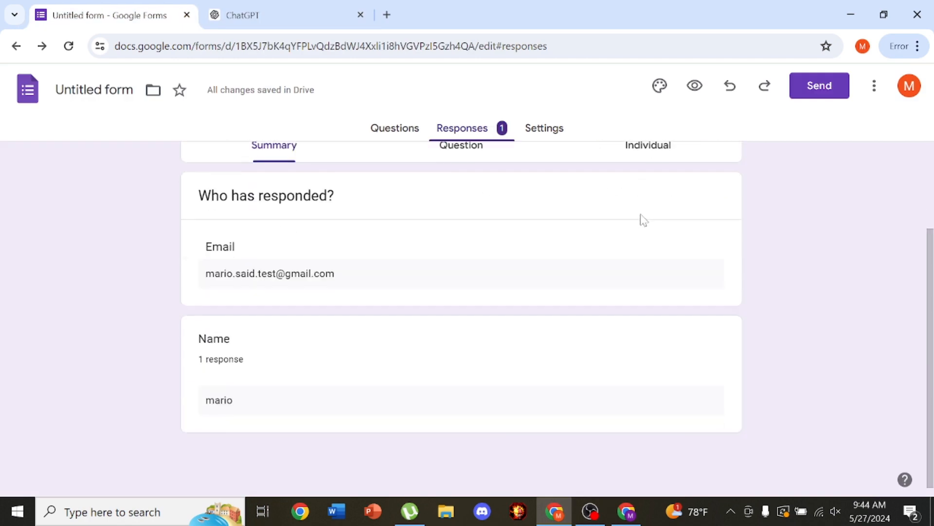
pyautogui.scroll(3, 642, 220)
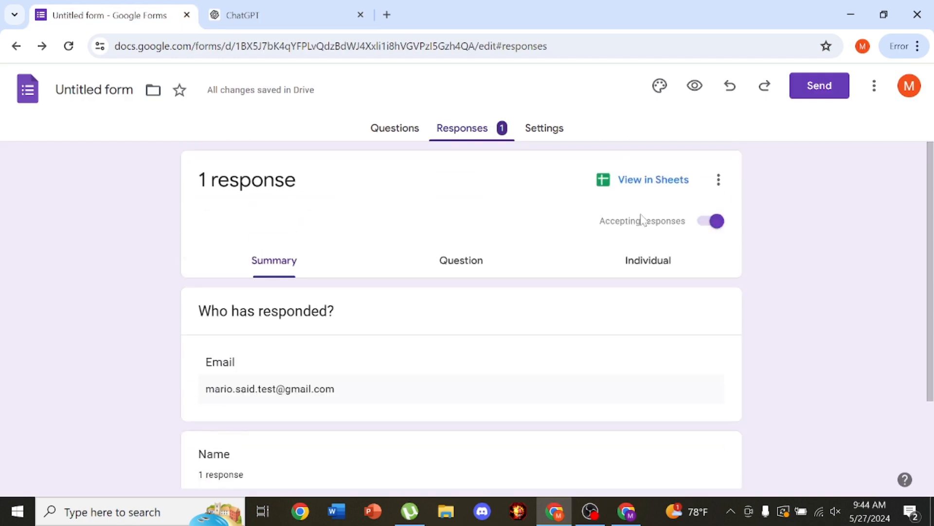
pyautogui.scroll(-3, 642, 220)
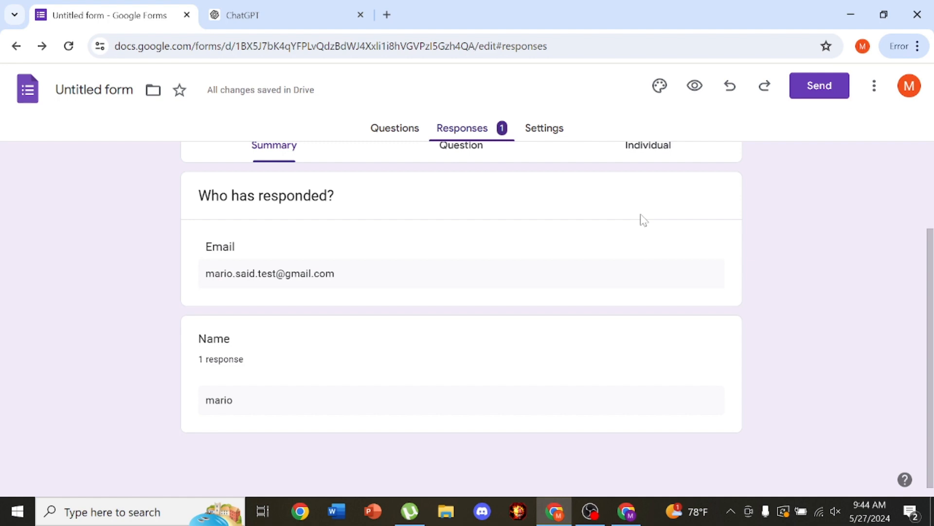
pyautogui.scroll(3, 632, 229)
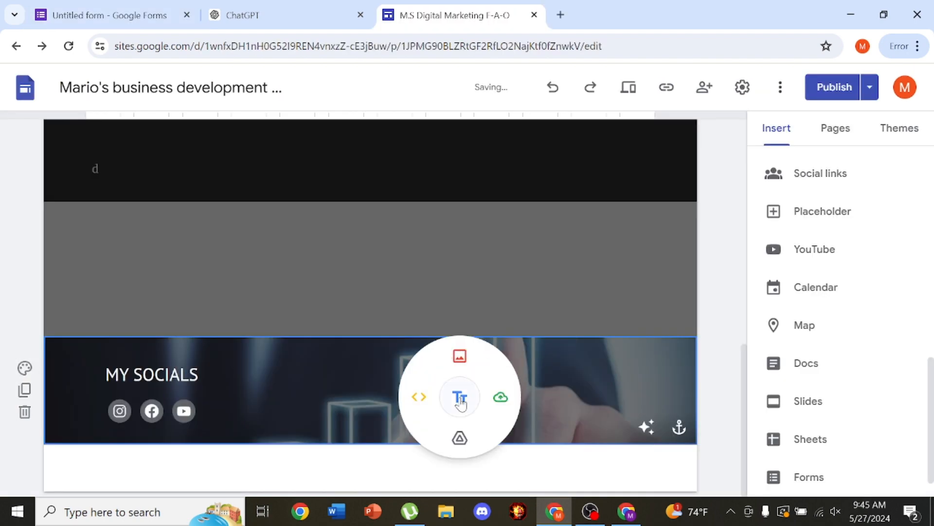
# Step: On the Google Sites page, start embedding content in the footer section beside MY SOCIALS
pyautogui.click(417, 396)
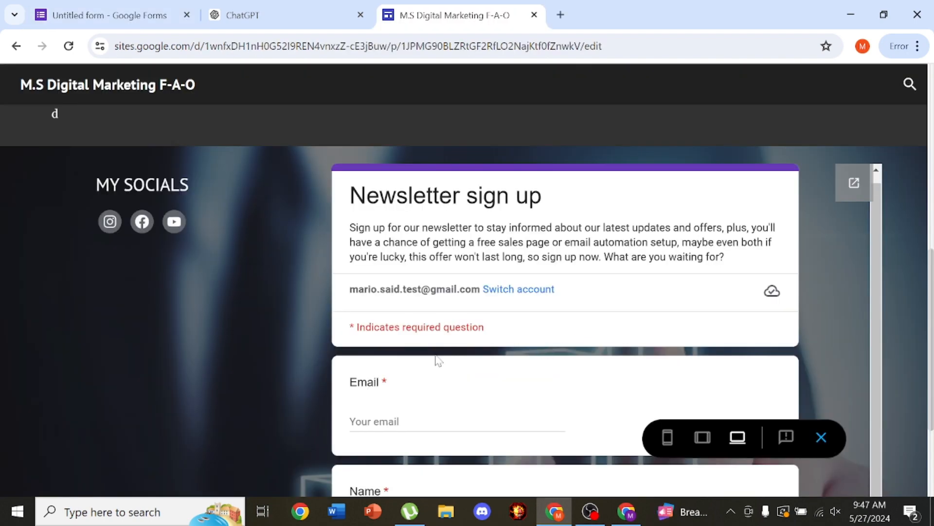
# Step: Try submitting the embedded form in the site preview with the invalid email "sdfsdfsdf", and clear the entry
pyautogui.scroll(-1, 435, 358)
pyautogui.click(452, 395)
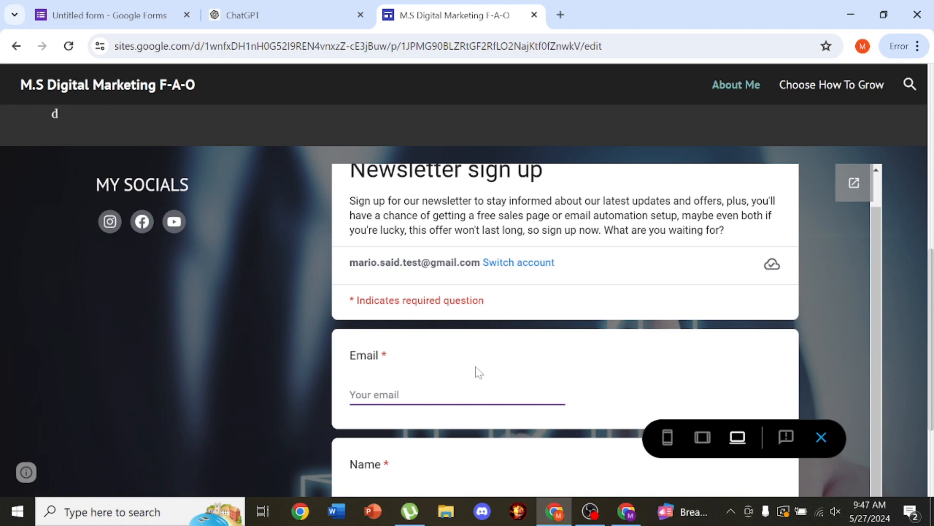
pyautogui.scroll(-3, 822, 324)
pyautogui.write('sdfsdfsdf')
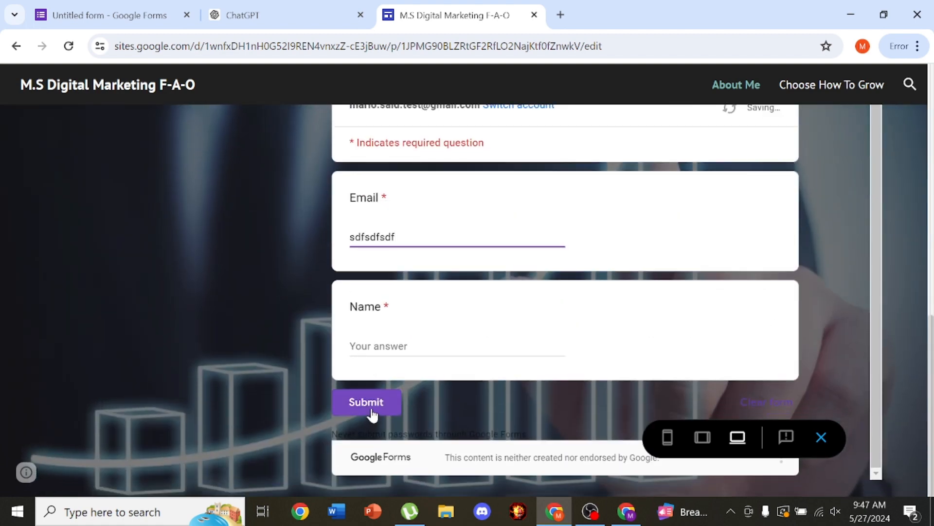
pyautogui.click(370, 406)
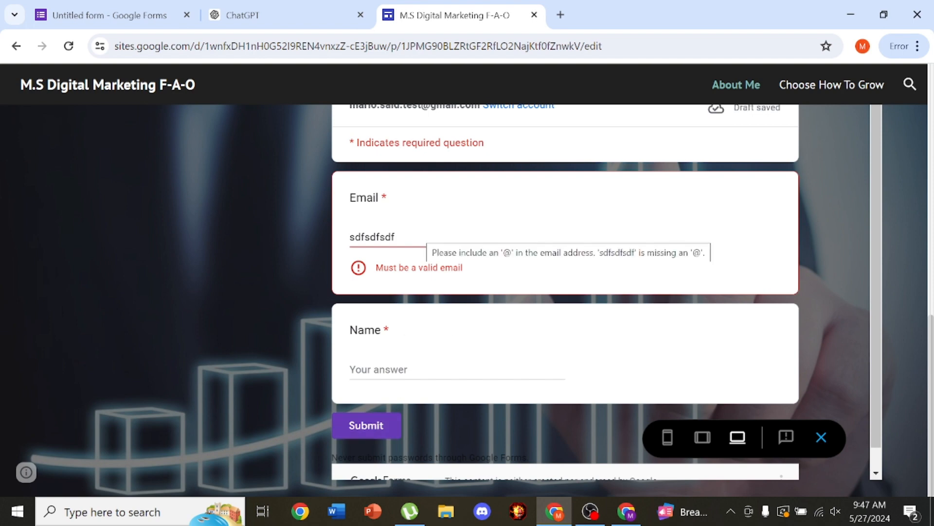
pyautogui.press('BackSpace')
pyautogui.press('BackSpace')
pyautogui.press('BackSpace')
pyautogui.press('BackSpace')
pyautogui.press('BackSpace')
pyautogui.press('BackSpace')
pyautogui.press('BackSpace')
pyautogui.press('BackSpace')
pyautogui.press('BackSpace')
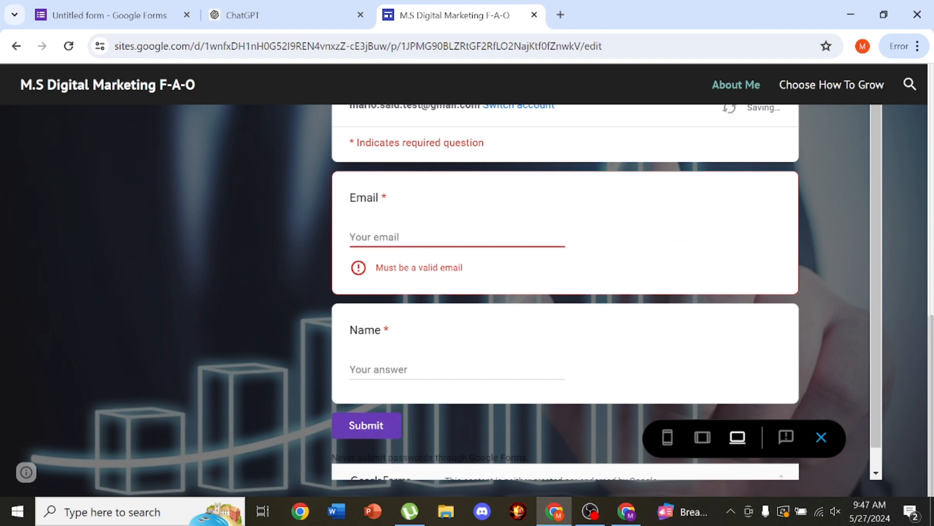
# Step: Copy the signed-in account's email from the form header into the Email field and try submitting without a name
pyautogui.scroll(1, 446, 202)
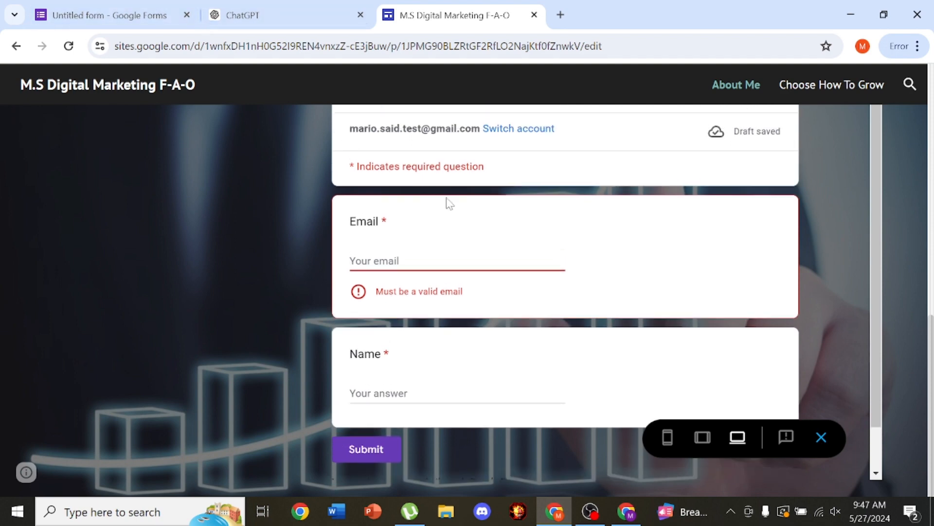
pyautogui.moveTo(349, 142); pyautogui.dragTo(481, 142)
pyautogui.rightClick(469, 150)
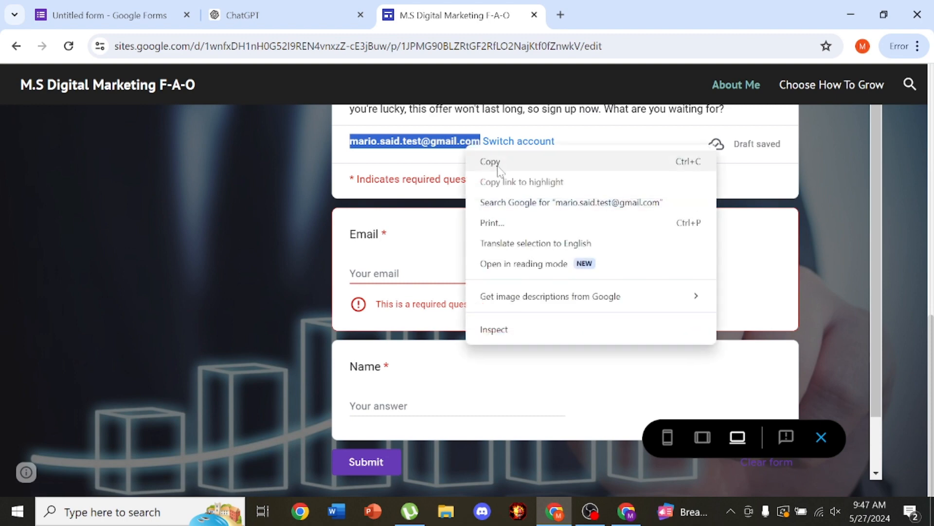
pyautogui.click(489, 161)
pyautogui.rightClick(403, 277)
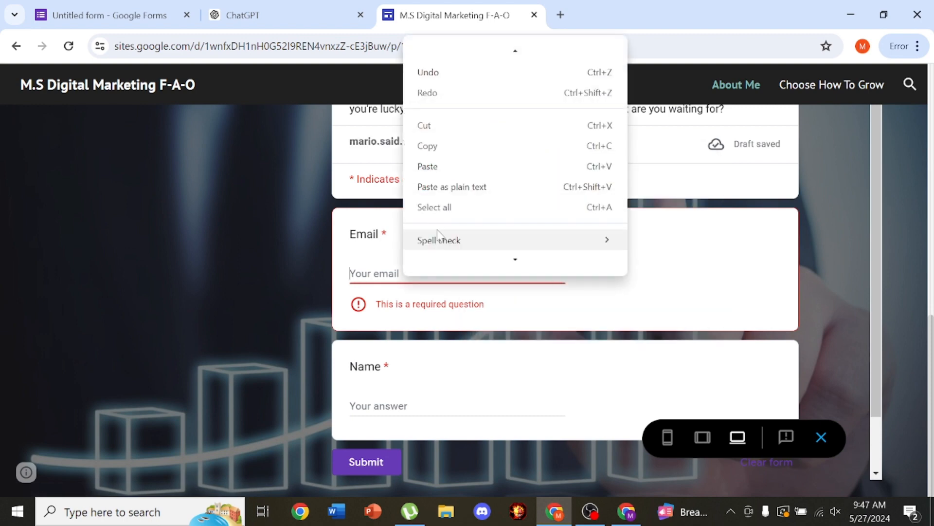
pyautogui.click(440, 166)
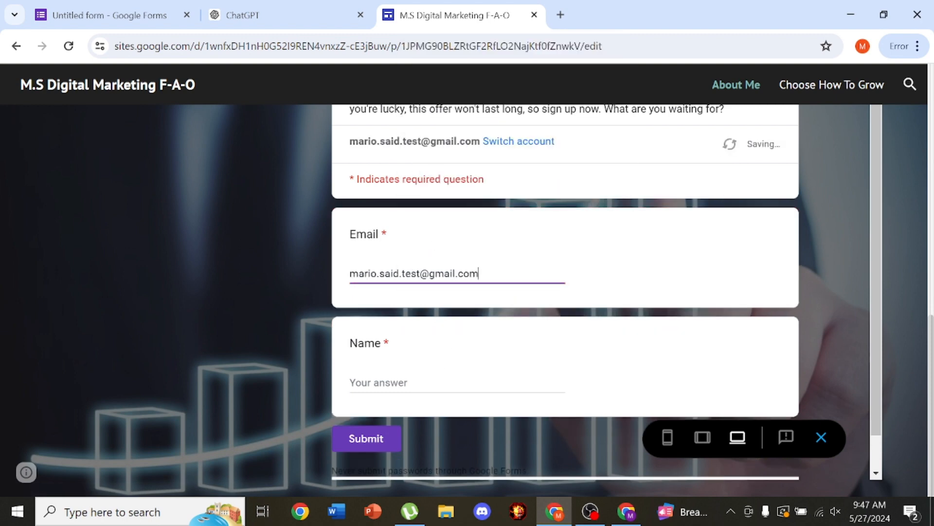
pyautogui.click(385, 382)
pyautogui.click(376, 449)
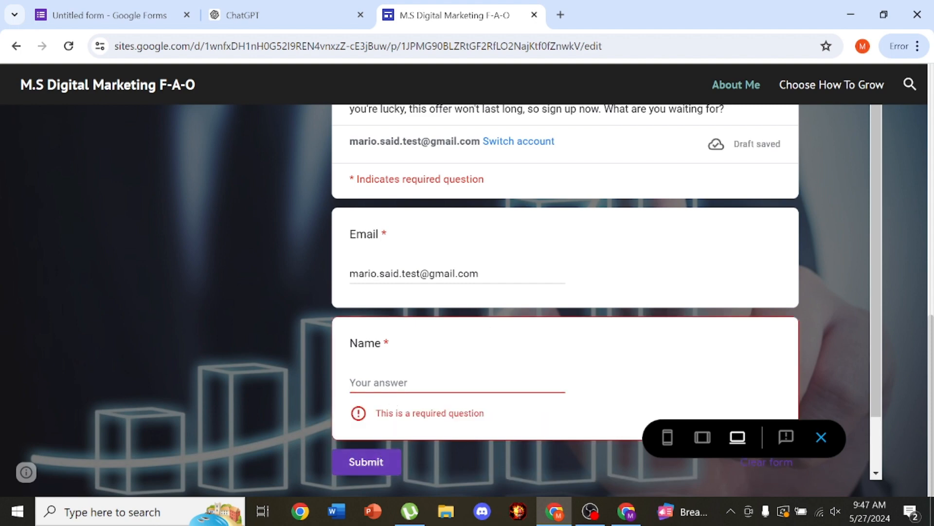
# Step: Clear the Email field, enter the respondent's first name and try submitting the form without an email
pyautogui.moveTo(480, 273); pyautogui.dragTo(230, 300)
pyautogui.press('BackSpace')
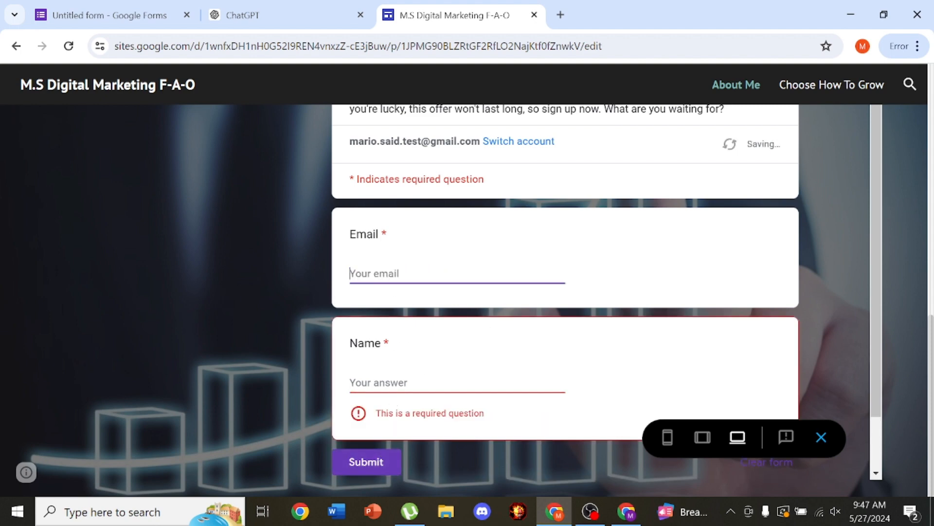
pyautogui.click(424, 385)
pyautogui.write('mario')
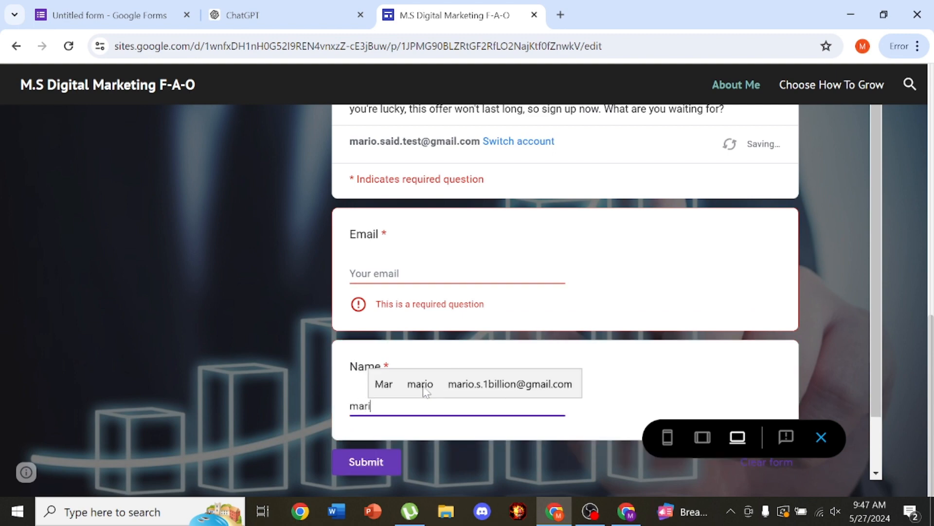
pyautogui.click(370, 462)
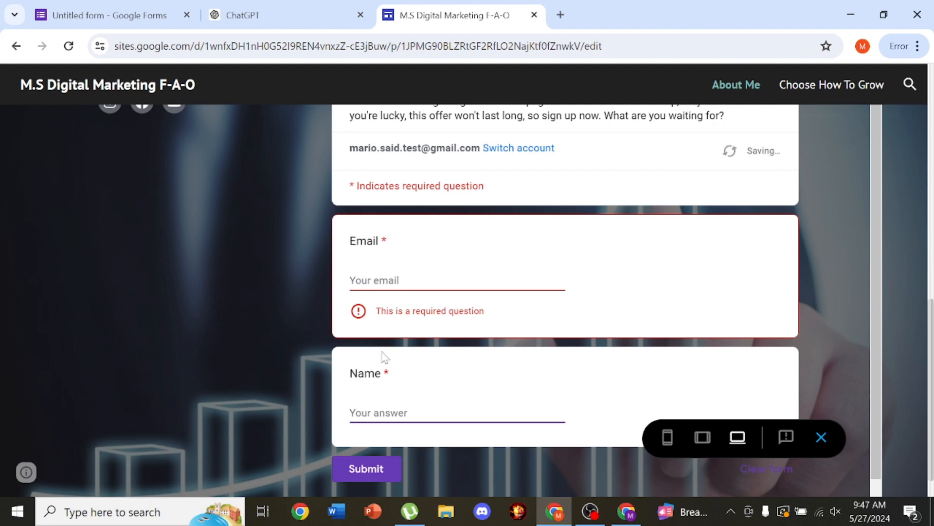
# Step: Paste the copied email address, enter the respondent's first name, submit the embedded form and view its confirmation page
pyautogui.click(387, 282)
pyautogui.rightClick(386, 291)
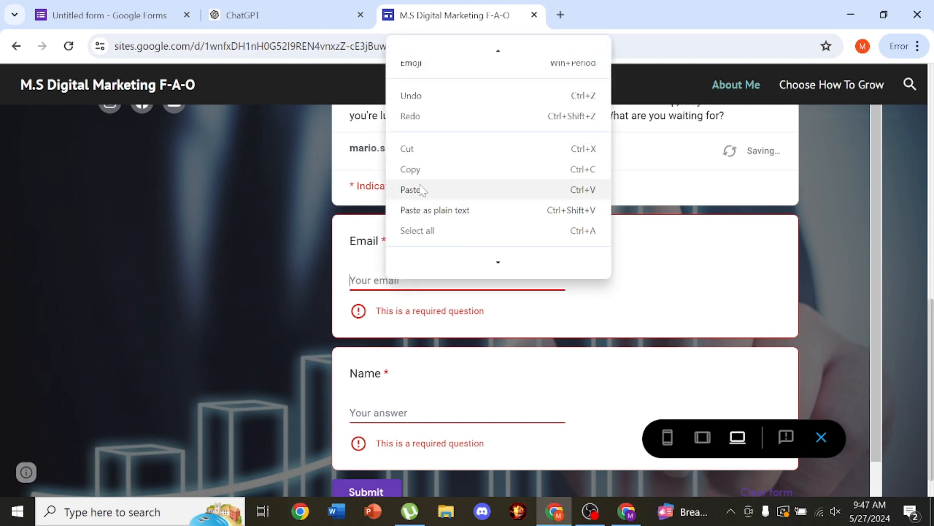
pyautogui.click(421, 189)
pyautogui.click(409, 389)
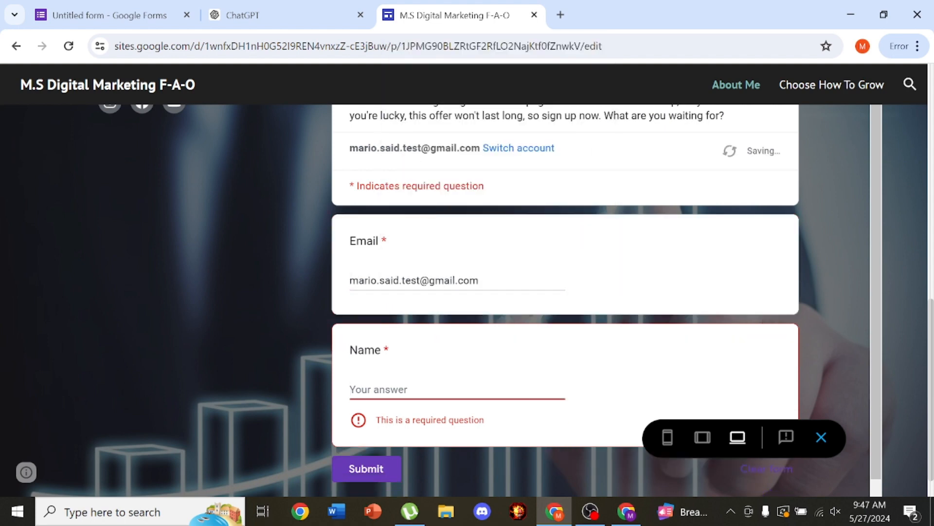
pyautogui.write('mario')
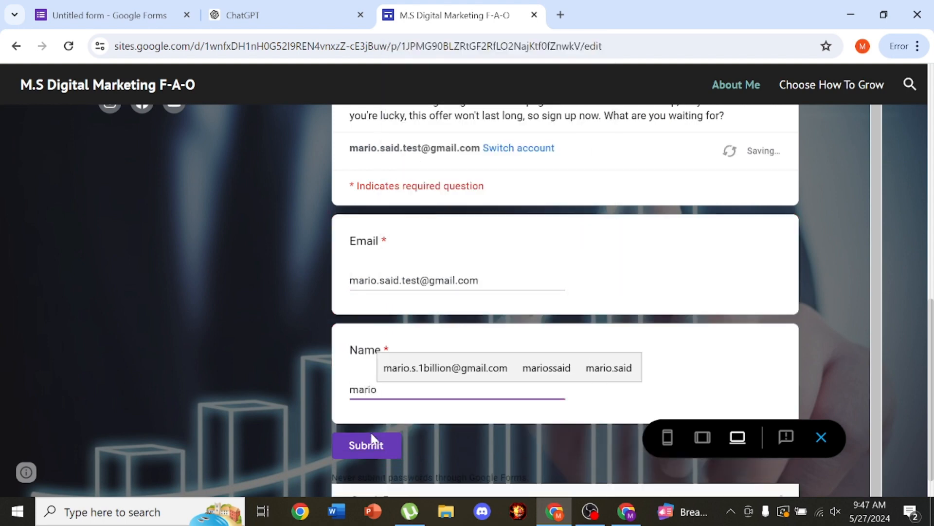
pyautogui.click(372, 440)
pyautogui.scroll(3, 536, 329)
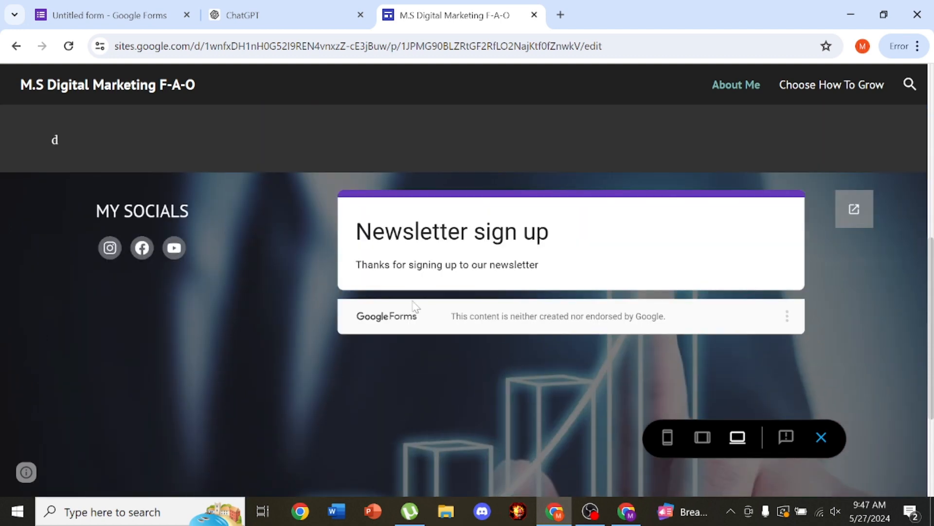
pyautogui.scroll(-5, 501, 320)
# Step: In the form editor's responses, open the second respondent's individual entry and delete that test response
pyautogui.hotkey('ctrl', '1')
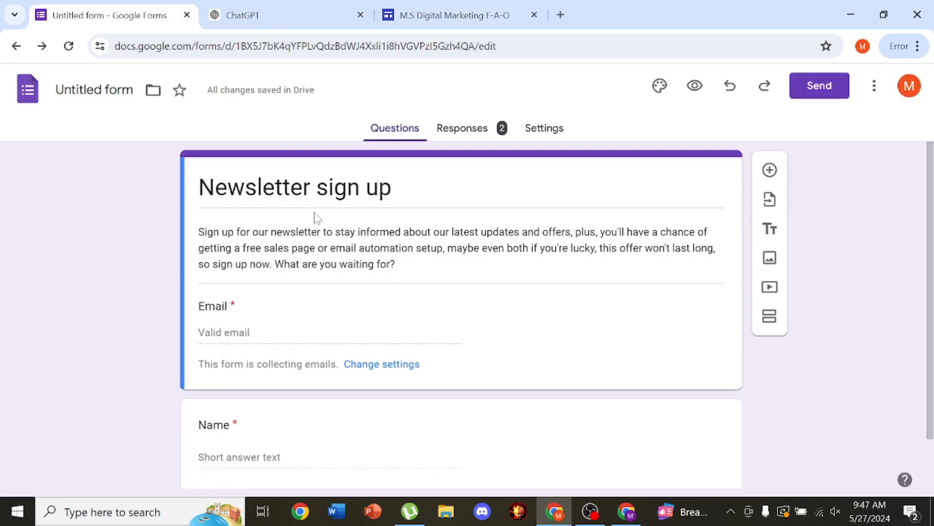
pyautogui.click(458, 130)
pyautogui.scroll(-5, 459, 377)
pyautogui.scroll(5, 333, 307)
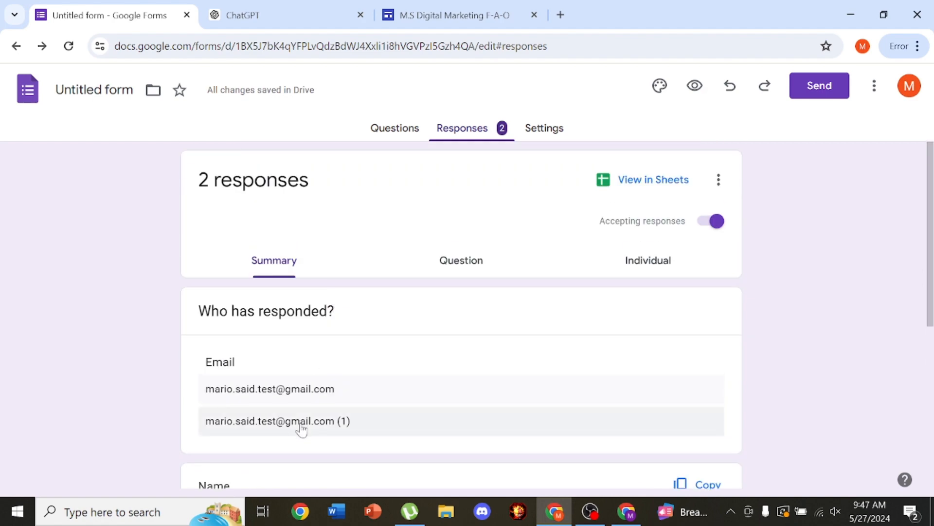
pyautogui.click(307, 421)
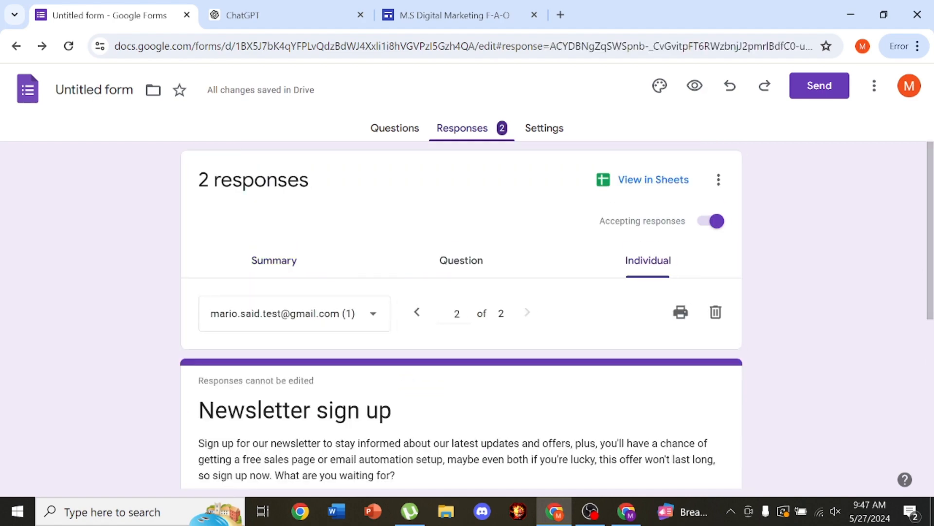
pyautogui.click(725, 314)
pyautogui.click(559, 323)
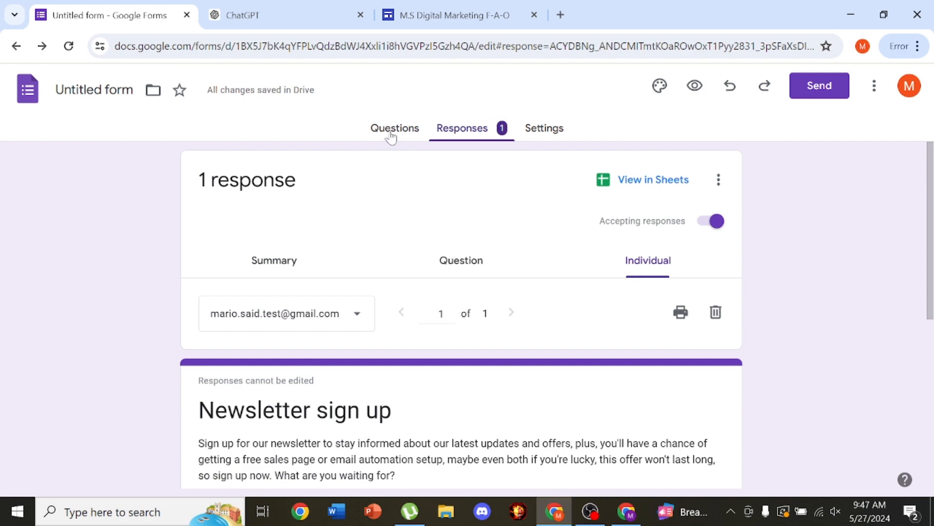
# Step: Look over the remaining individual response and view the responses by question
pyautogui.scroll(-6, 542, 371)
pyautogui.scroll(3, 546, 371)
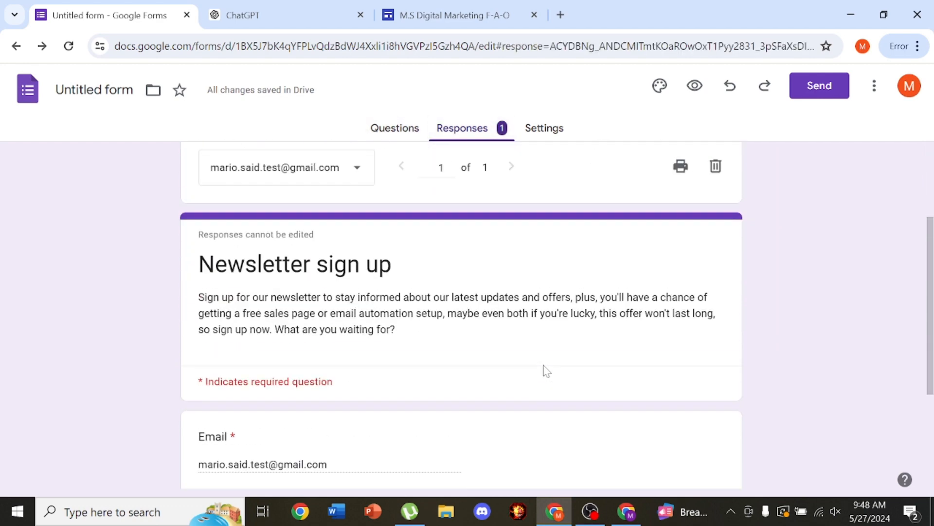
pyautogui.scroll(3, 547, 371)
pyautogui.click(475, 266)
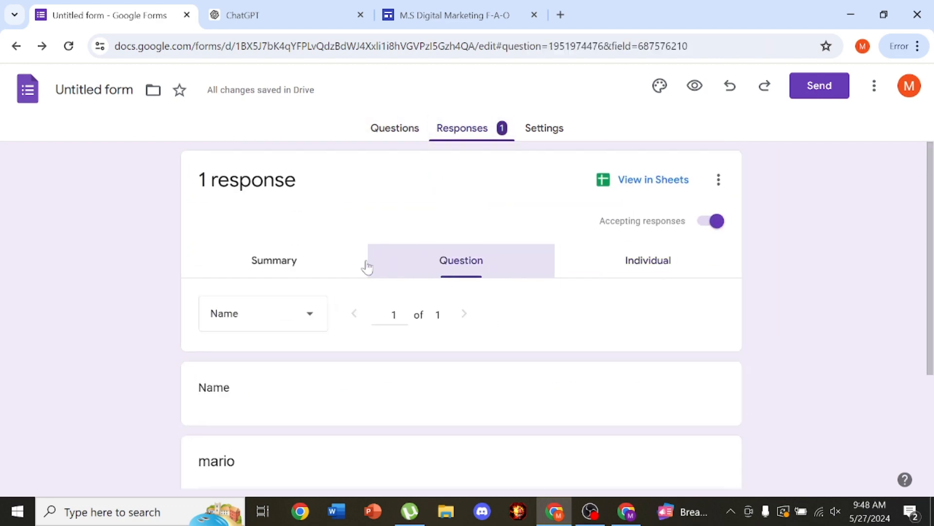
# Step: Examine the form's responses in the summary and by question, including the answers to the Name question
pyautogui.click(292, 270)
pyautogui.click(463, 274)
pyautogui.scroll(-3, 340, 317)
pyautogui.scroll(3, 343, 311)
pyautogui.scroll(-3, 324, 346)
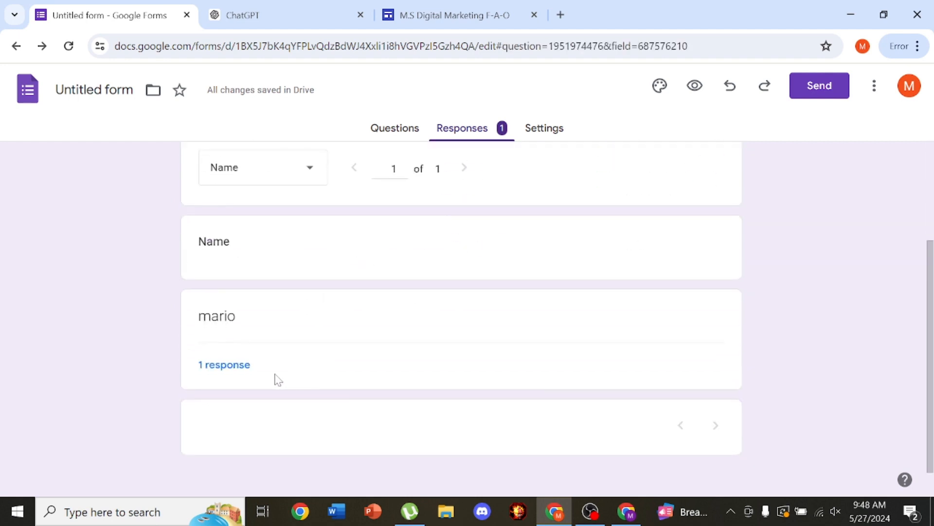
pyautogui.scroll(3, 292, 269)
pyautogui.click(292, 261)
# Step: Switch to the Google Sites page, preview it in the large-screen layout and examine the embedded newsletter form
pyautogui.click(445, 15)
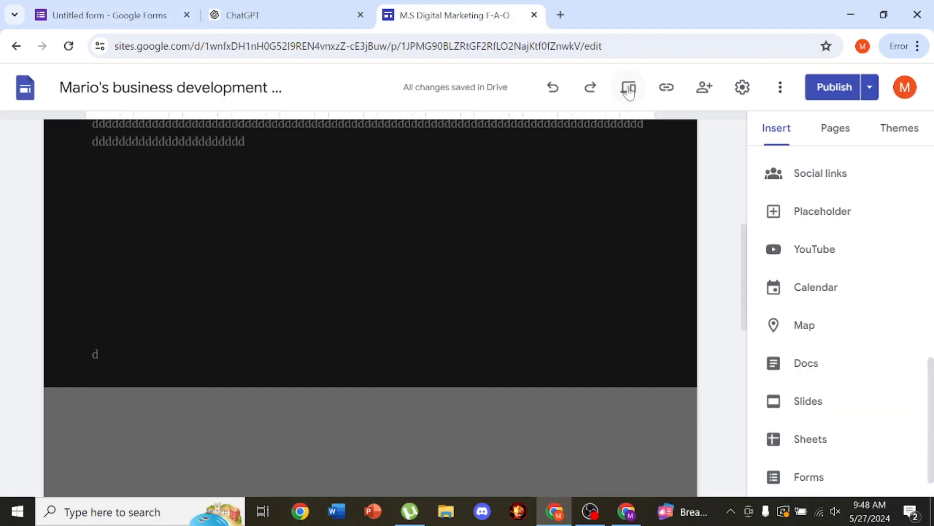
pyautogui.click(626, 87)
pyautogui.scroll(-10, 636, 351)
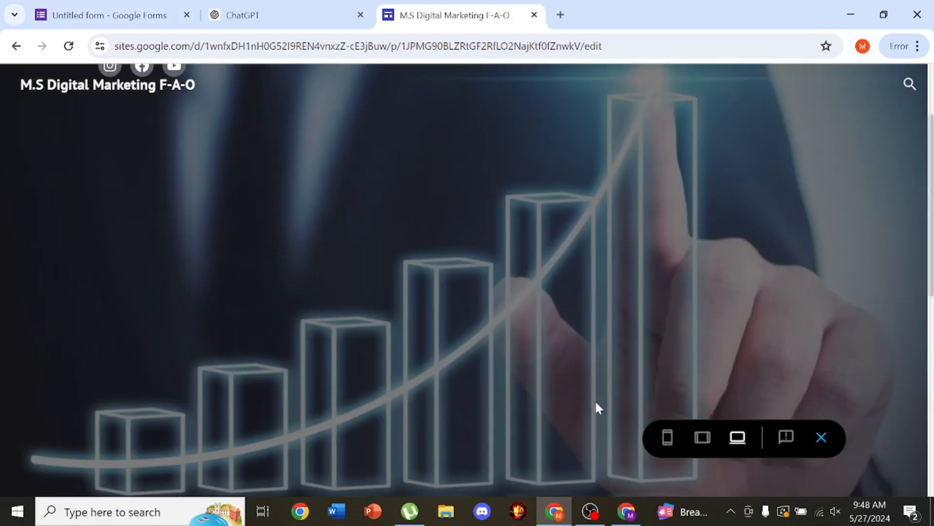
pyautogui.scroll(4, 574, 400)
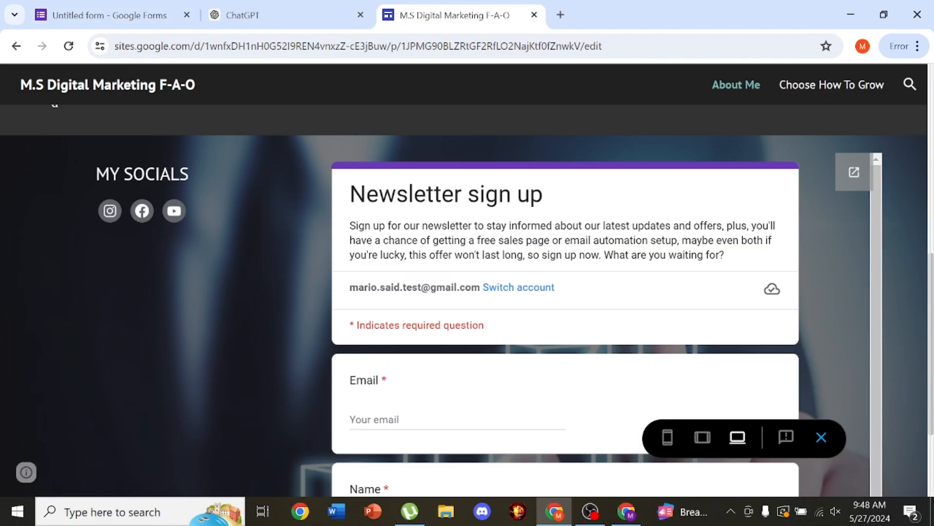
pyautogui.scroll(-3, 488, 290)
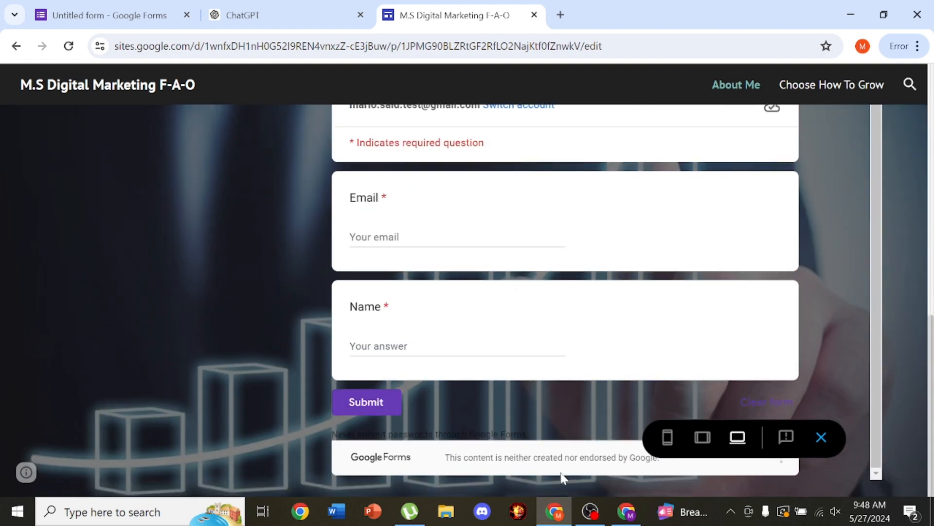
# Step: Preview the site in the tablet layout and check the whole page down to the embedded form's end
pyautogui.click(703, 437)
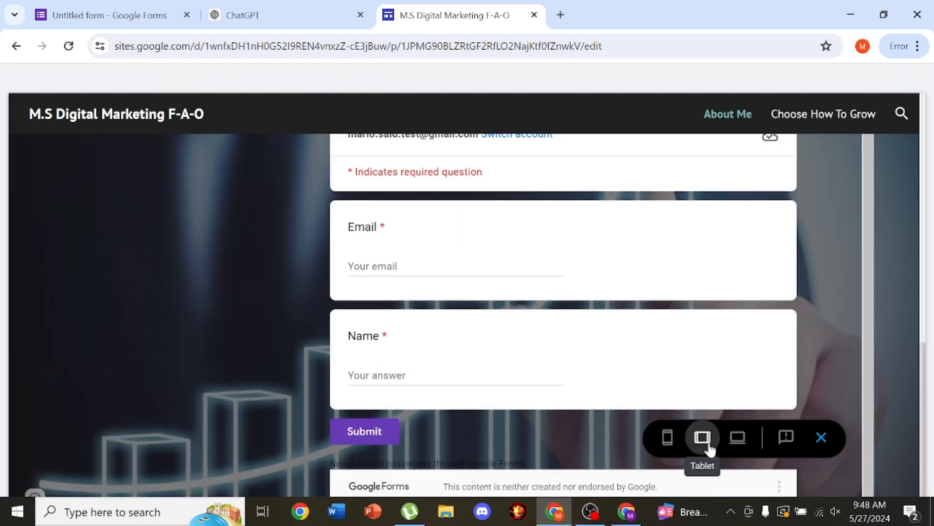
pyautogui.scroll(4, 425, 358)
pyautogui.scroll(4, 395, 354)
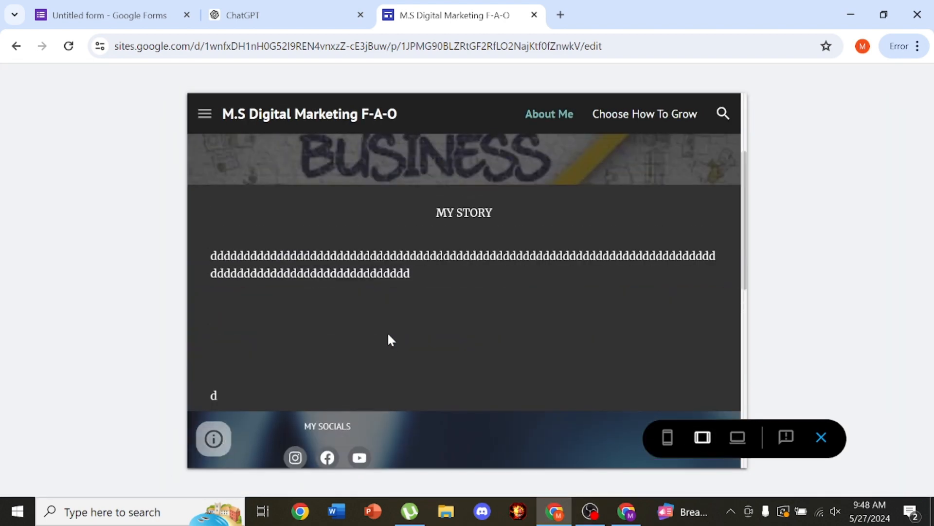
pyautogui.scroll(-8, 388, 337)
pyautogui.scroll(-1, 497, 419)
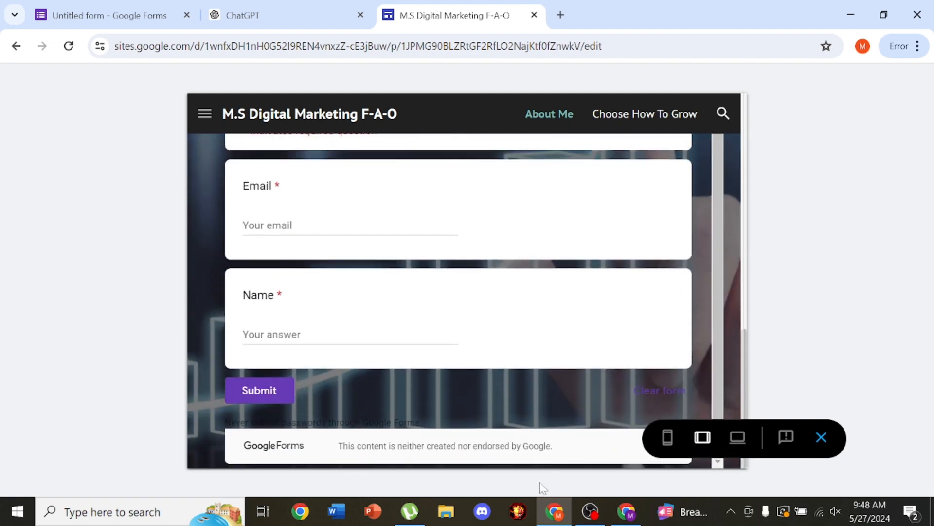
# Step: Preview the site in the phone layout and check the story, social links and embedded newsletter form
pyautogui.click(667, 437)
pyautogui.scroll(1, 438, 348)
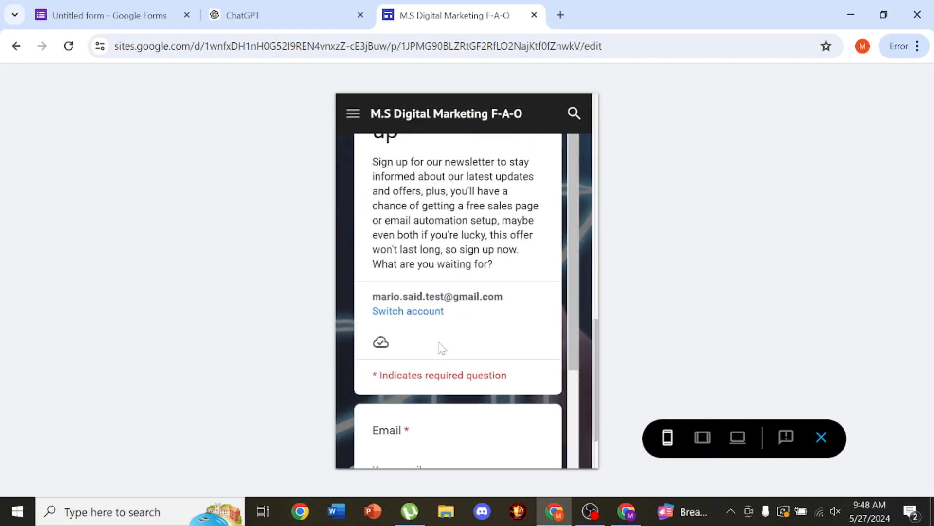
pyautogui.scroll(-10, 443, 331)
pyautogui.scroll(6, 444, 328)
pyautogui.scroll(-14, 444, 328)
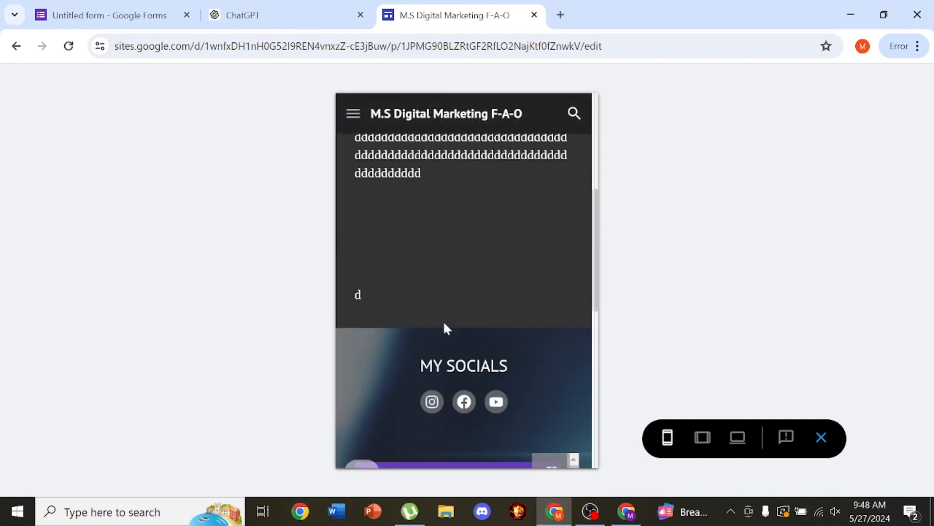
pyautogui.scroll(5, 467, 301)
pyautogui.scroll(-10, 445, 328)
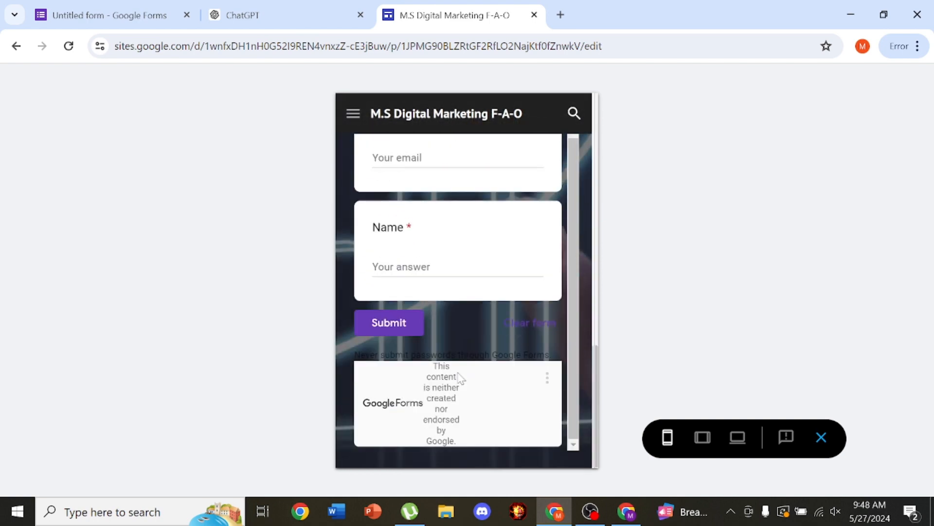
pyautogui.scroll(5, 504, 391)
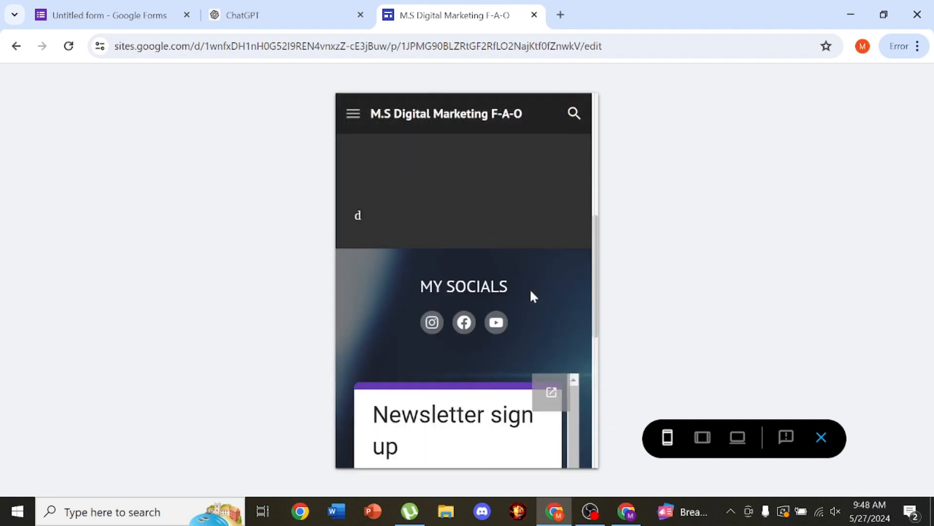
# Step: Exit the site preview and show the list of the site's pages in the editor
pyautogui.press('Escape')
pyautogui.click(835, 129)
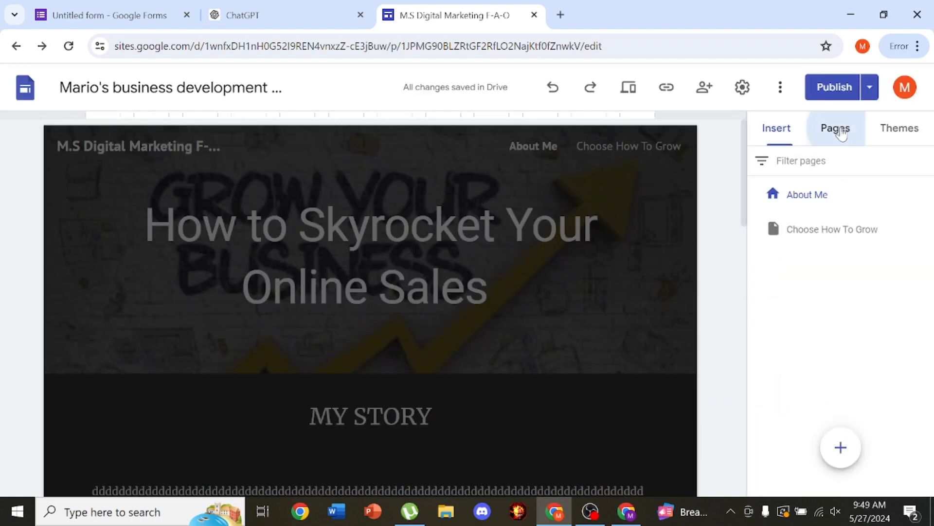